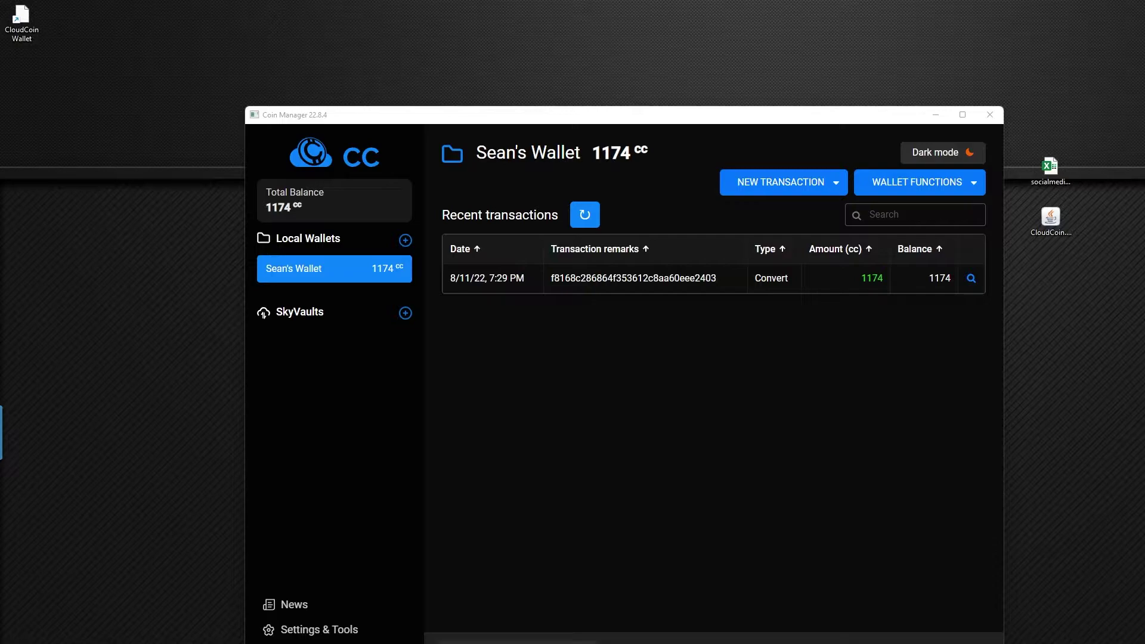
# Step: Place the BitMart browser window over Coin Manager and widen it to both screen edges
pyautogui.moveTo(0, 248); pyautogui.dragTo(867, 75)
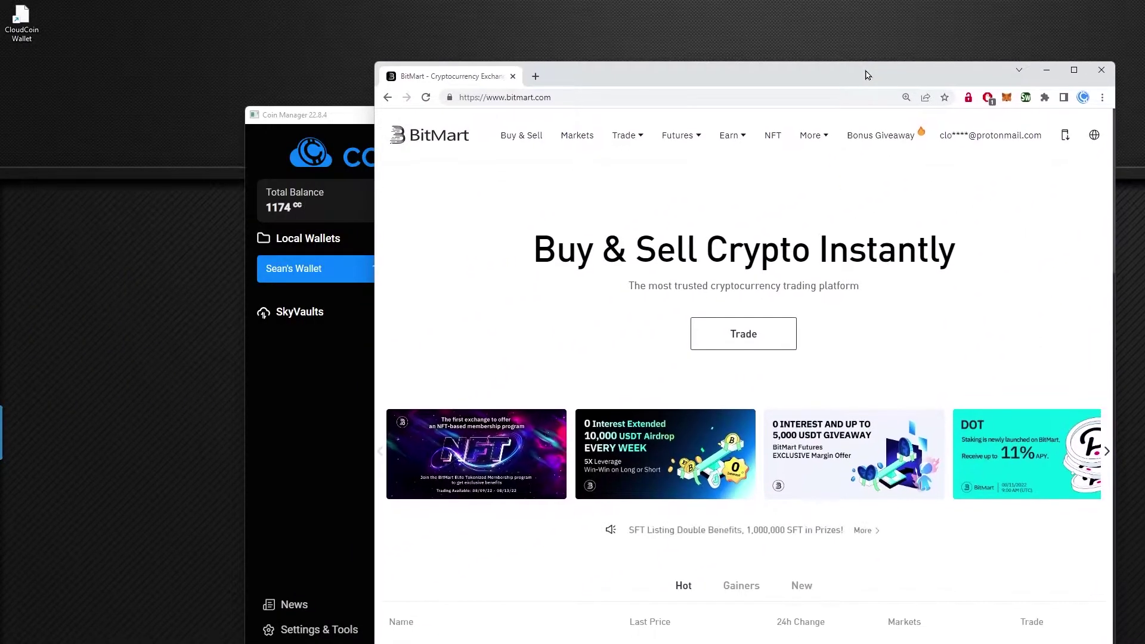
pyautogui.moveTo(373, 240); pyautogui.dragTo(277, 235)
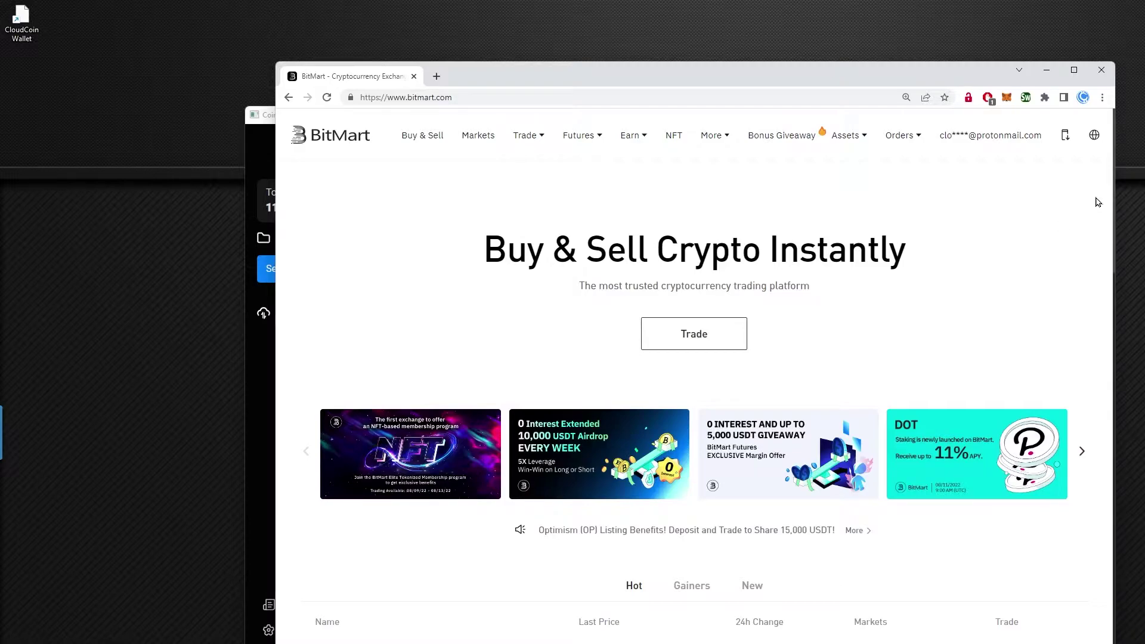
pyautogui.moveTo(1113, 201); pyautogui.dragTo(1144, 200)
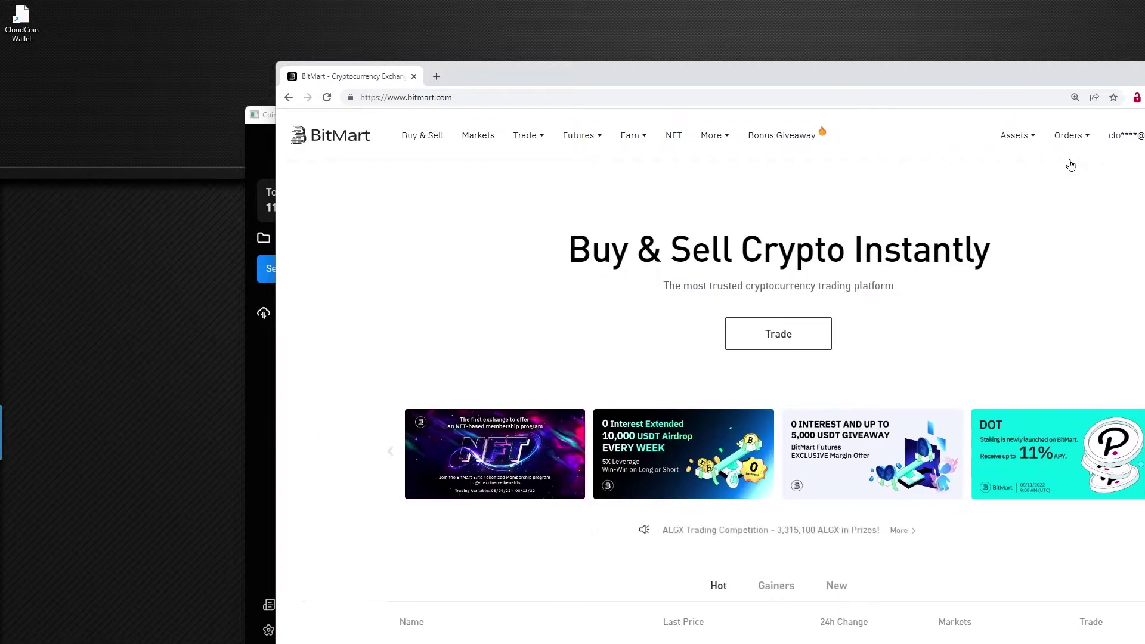
pyautogui.moveTo(1016, 136)
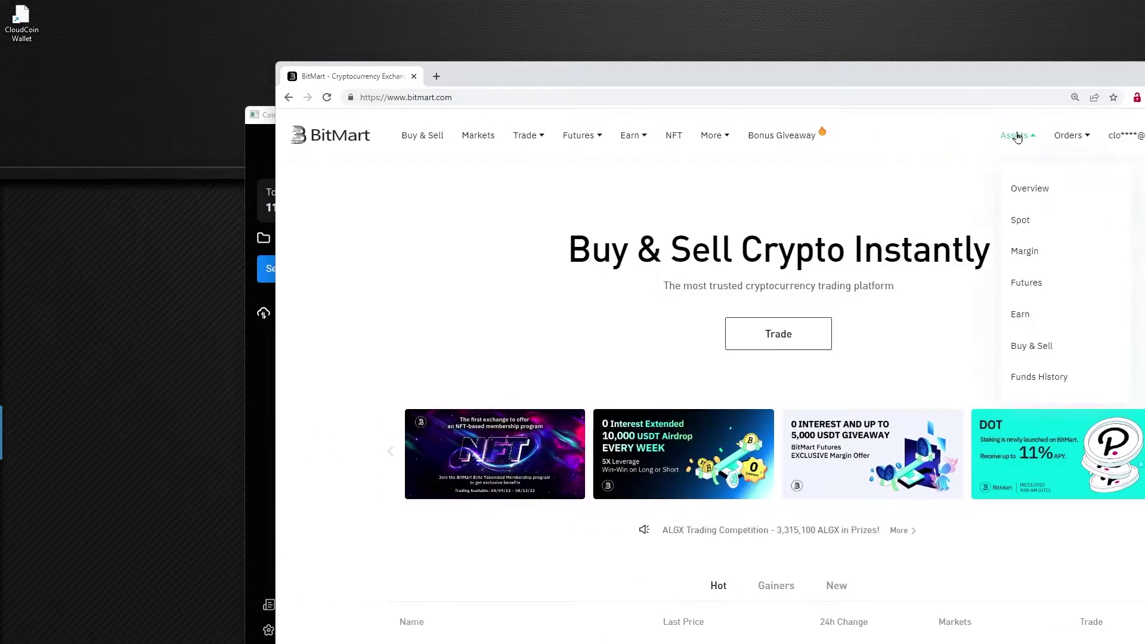
# Step: Filter BitMart's Spot balances to CC by searching 'cc', then start a CC deposit
pyautogui.click(1027, 222)
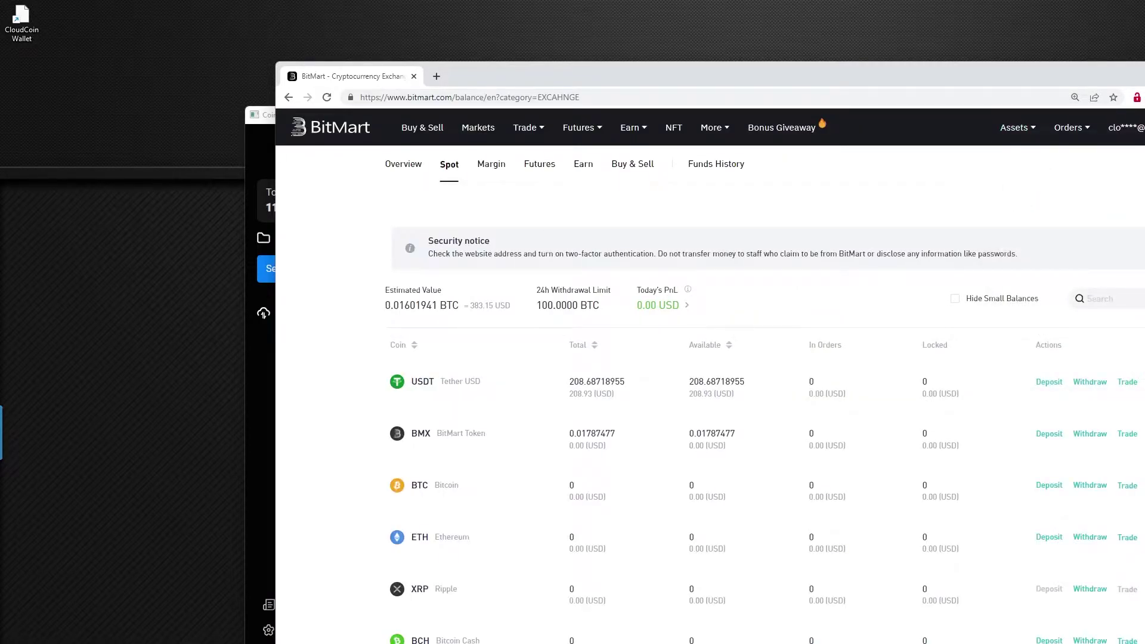
pyautogui.click(1124, 301)
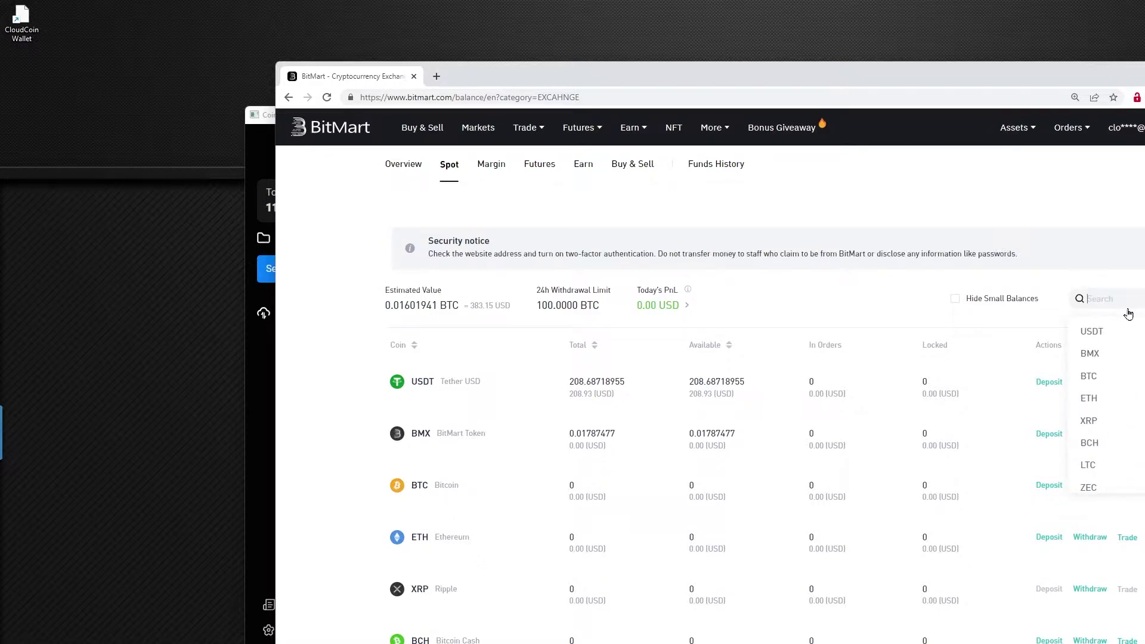
pyautogui.write('cc')
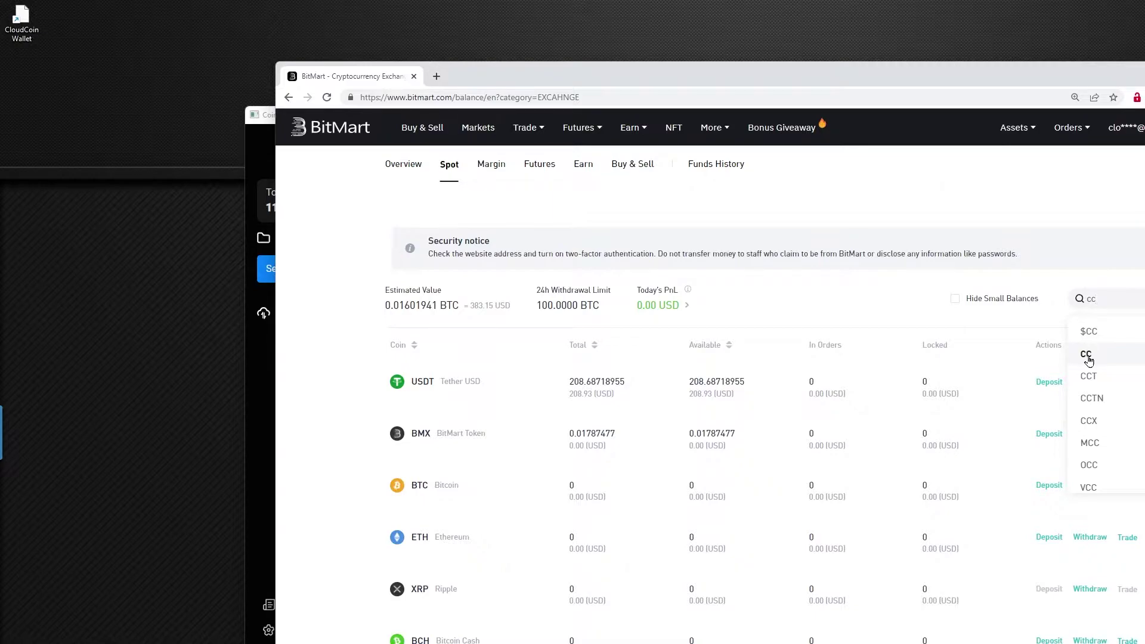
pyautogui.click(1086, 356)
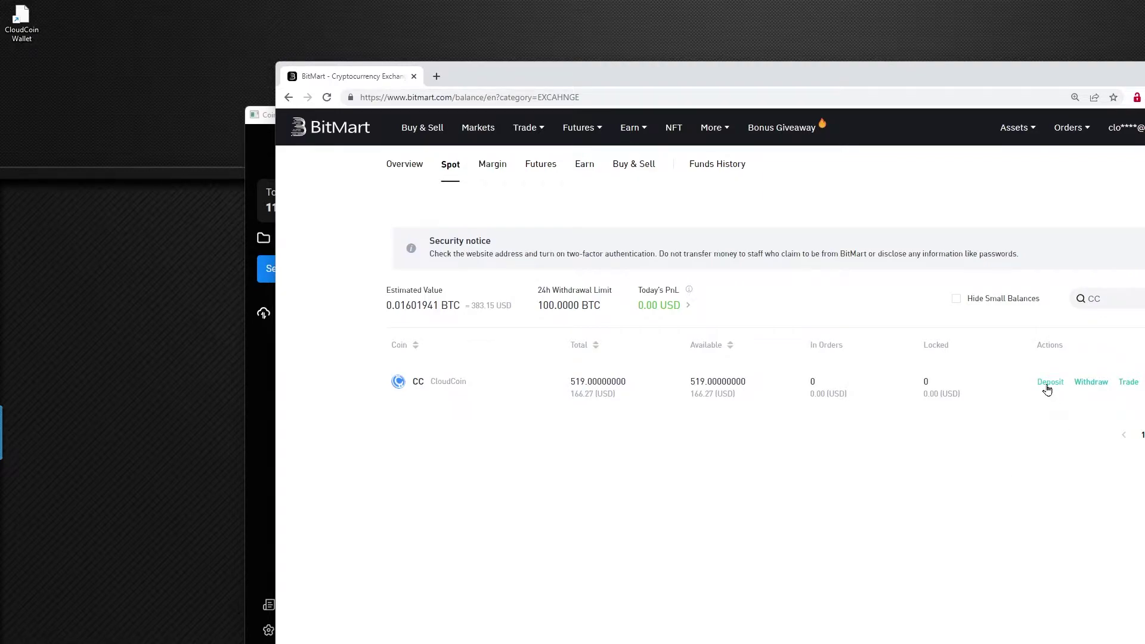
pyautogui.click(1048, 384)
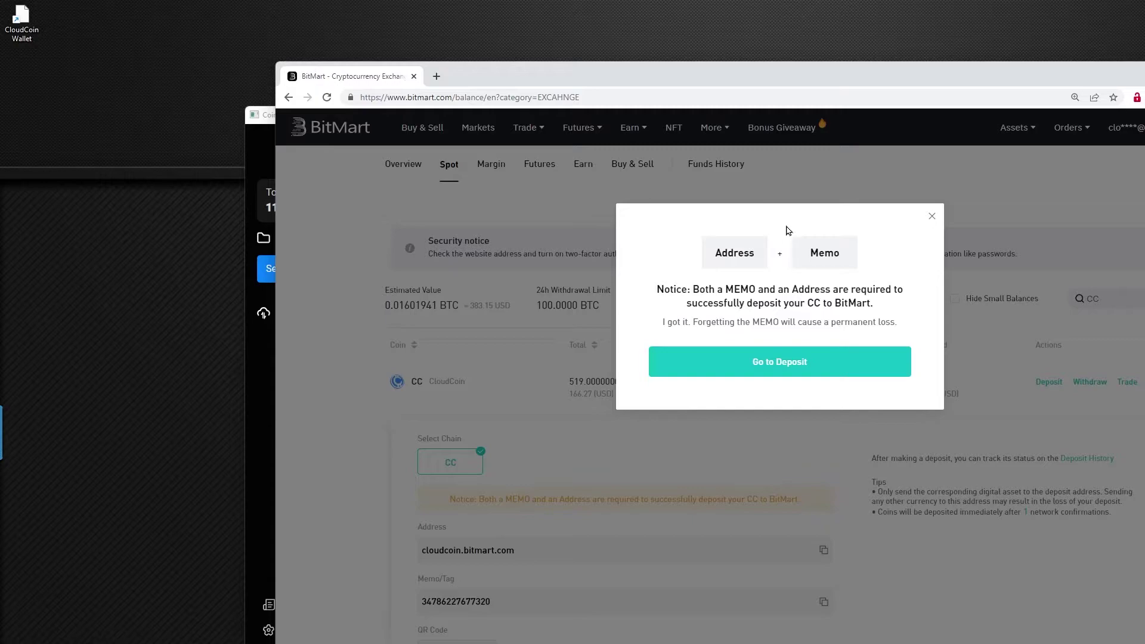
# Step: Get past the memo warning, select the CC deposit address and memo tag, then return to Coin Manager
pyautogui.click(772, 365)
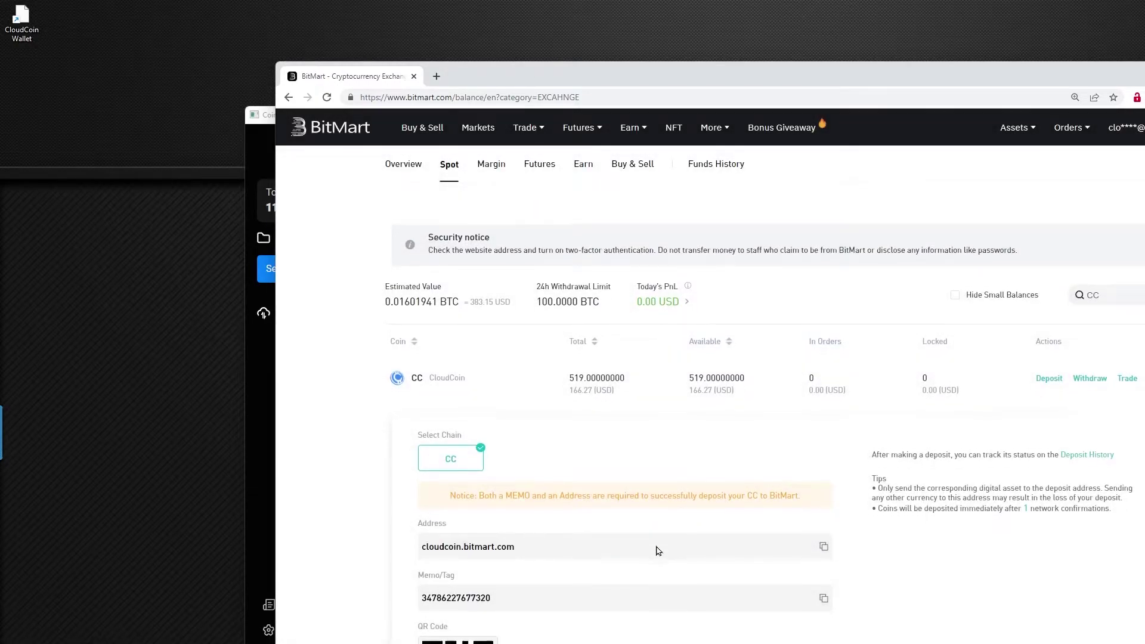
pyautogui.scroll(-1, 502, 479)
pyautogui.moveTo(535, 495); pyautogui.dragTo(420, 490)
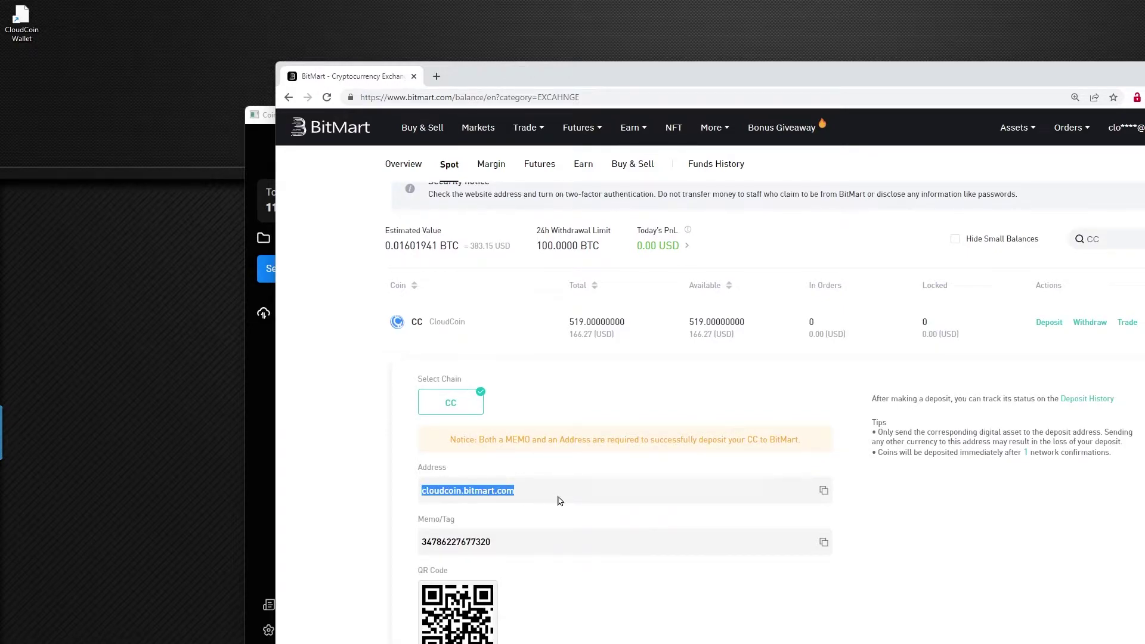
pyautogui.click(563, 544)
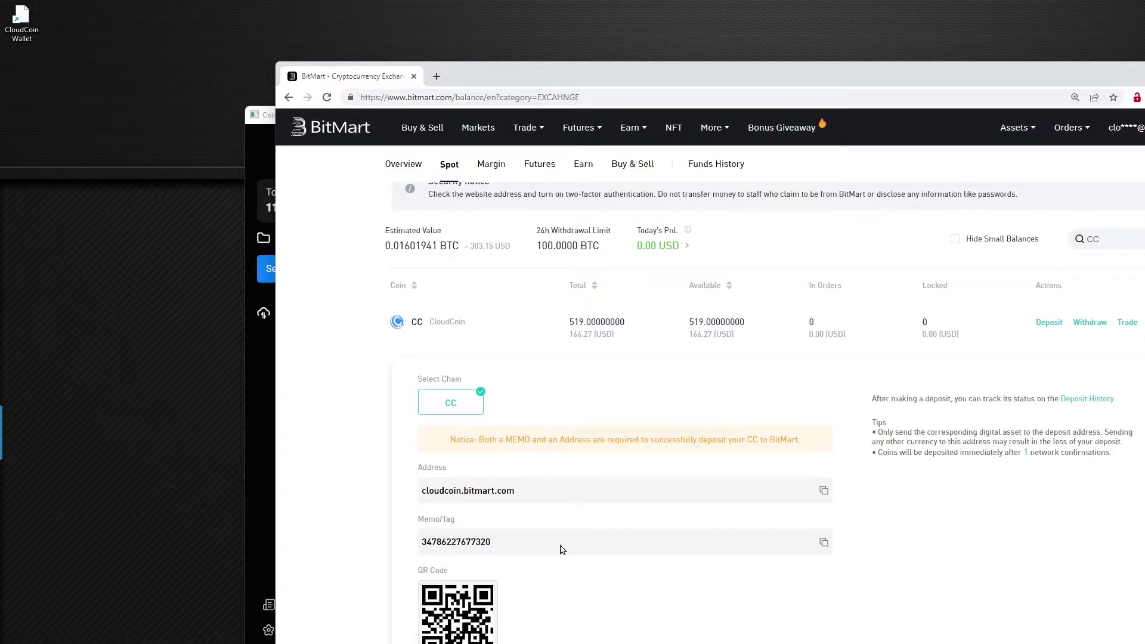
pyautogui.moveTo(539, 543); pyautogui.dragTo(421, 540)
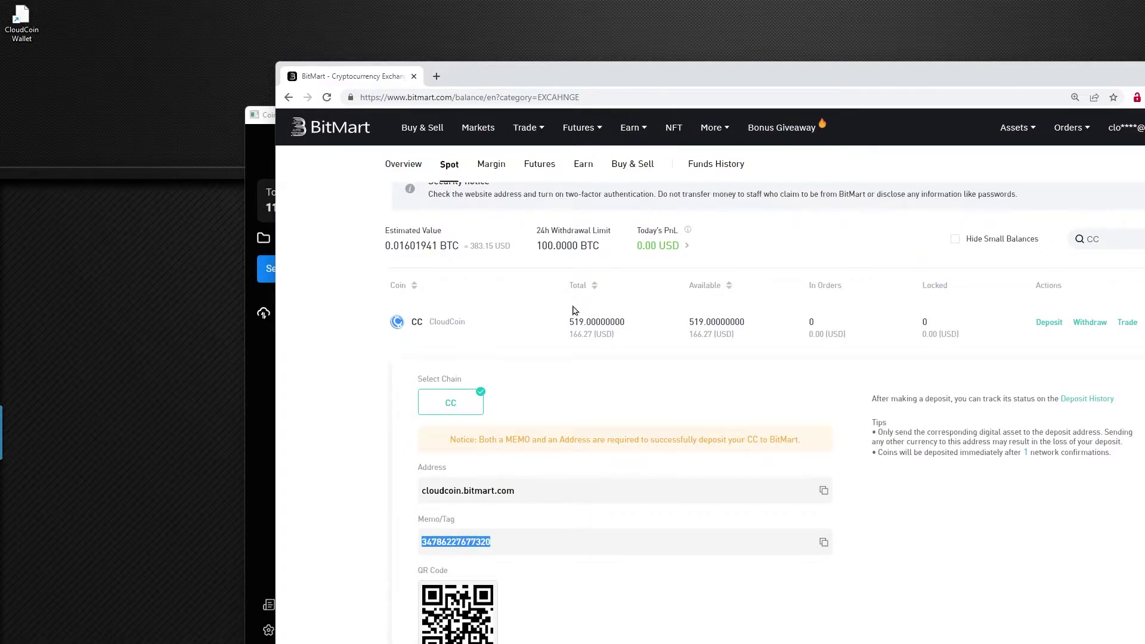
pyautogui.click(267, 353)
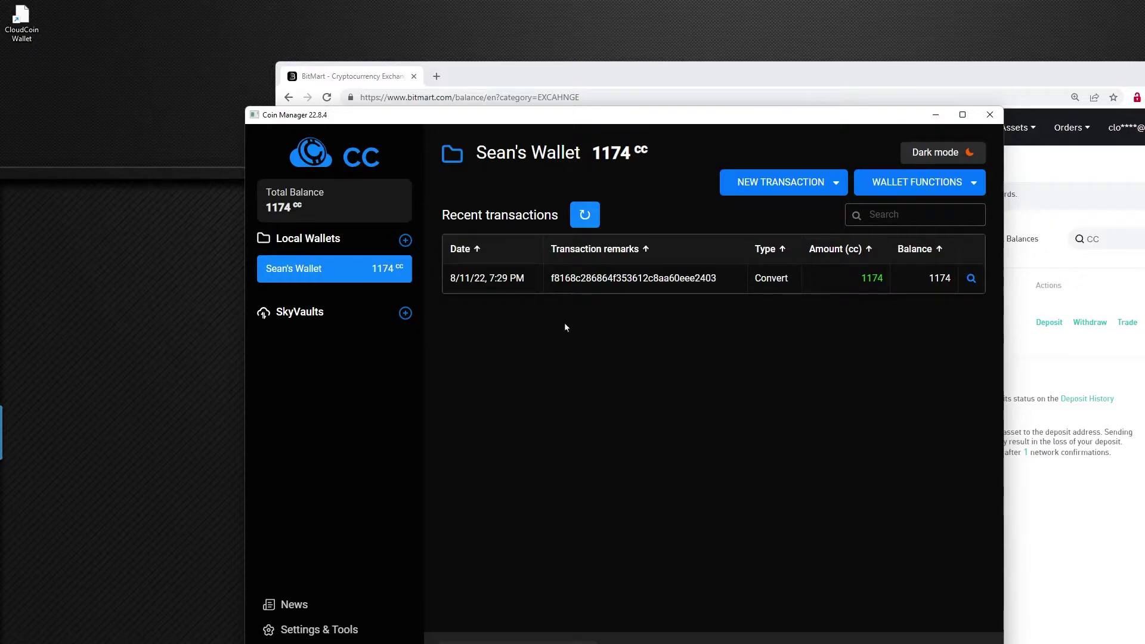
pyautogui.click(812, 187)
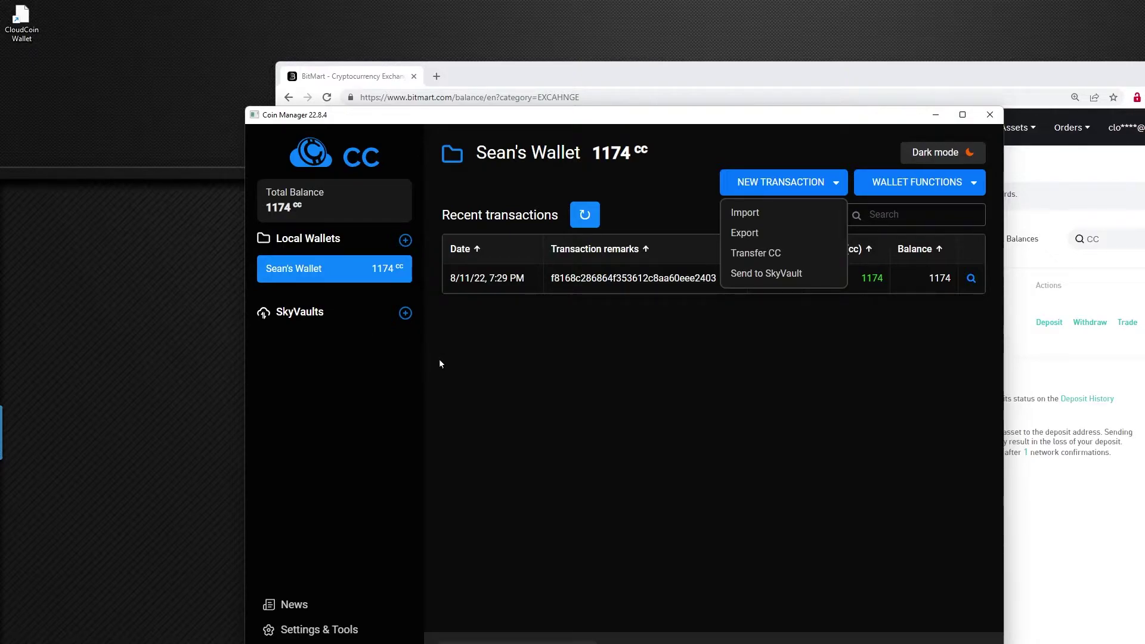
pyautogui.click(385, 432)
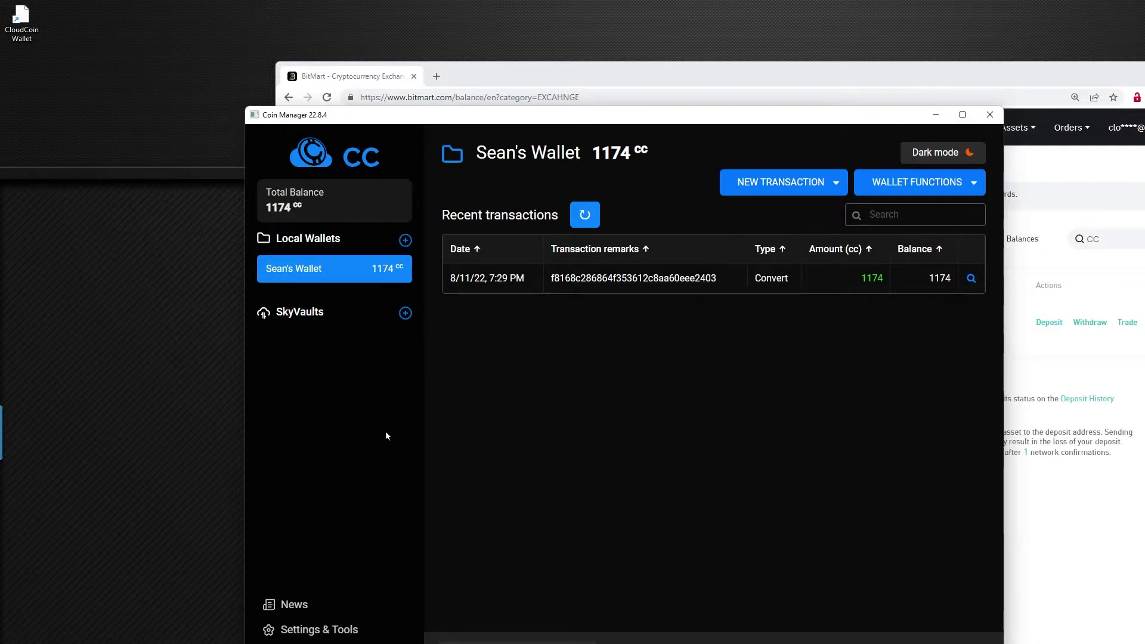
pyautogui.click(405, 314)
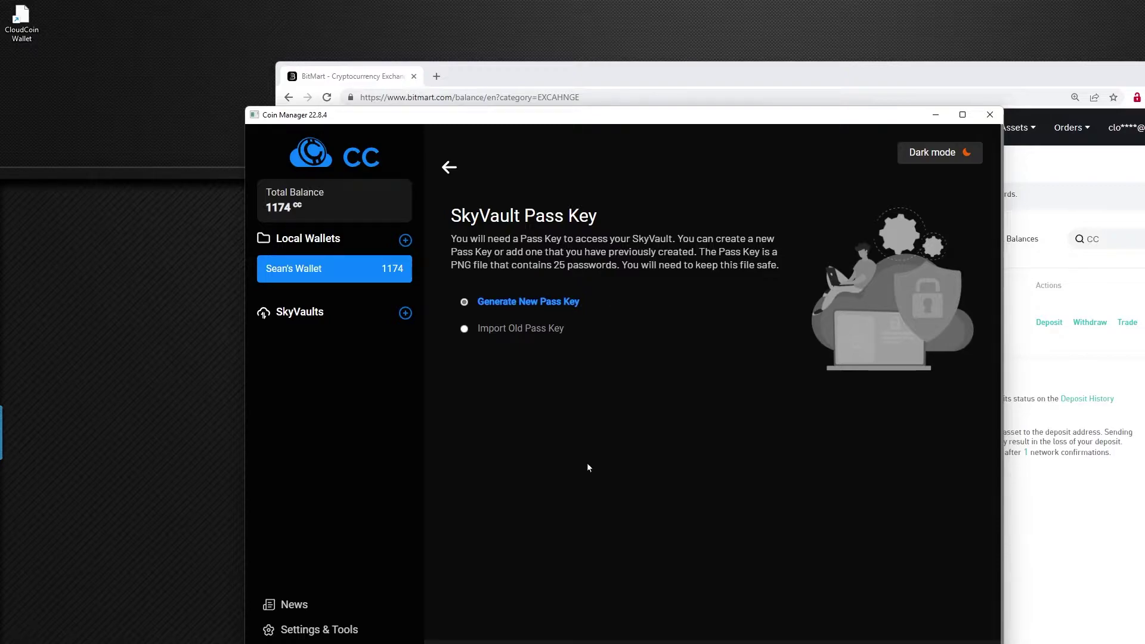
pyautogui.click(598, 307)
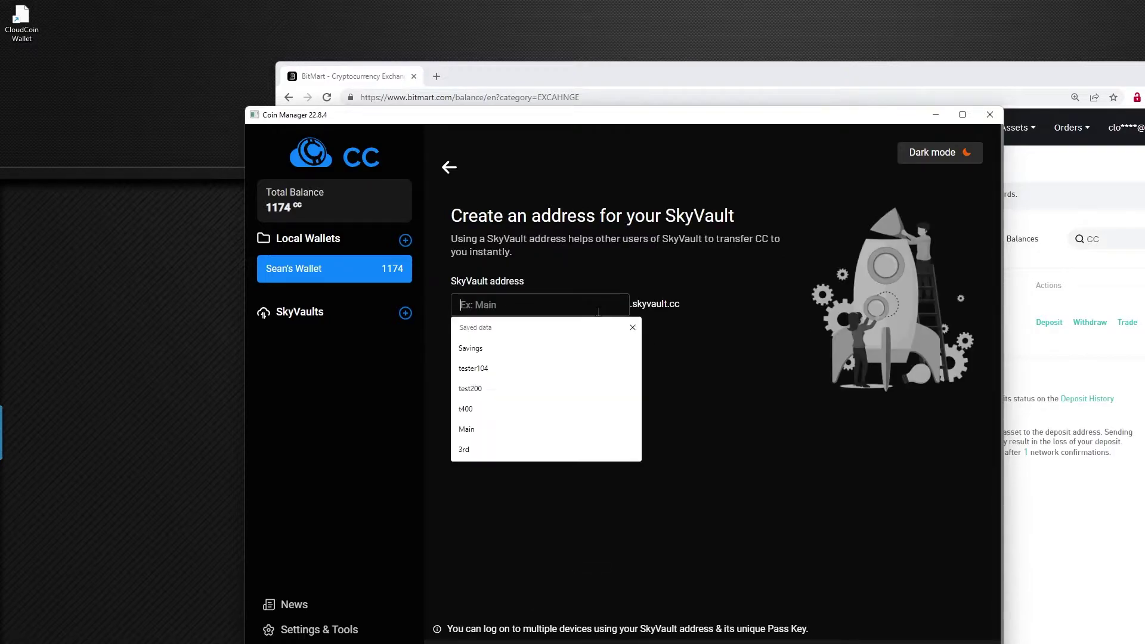
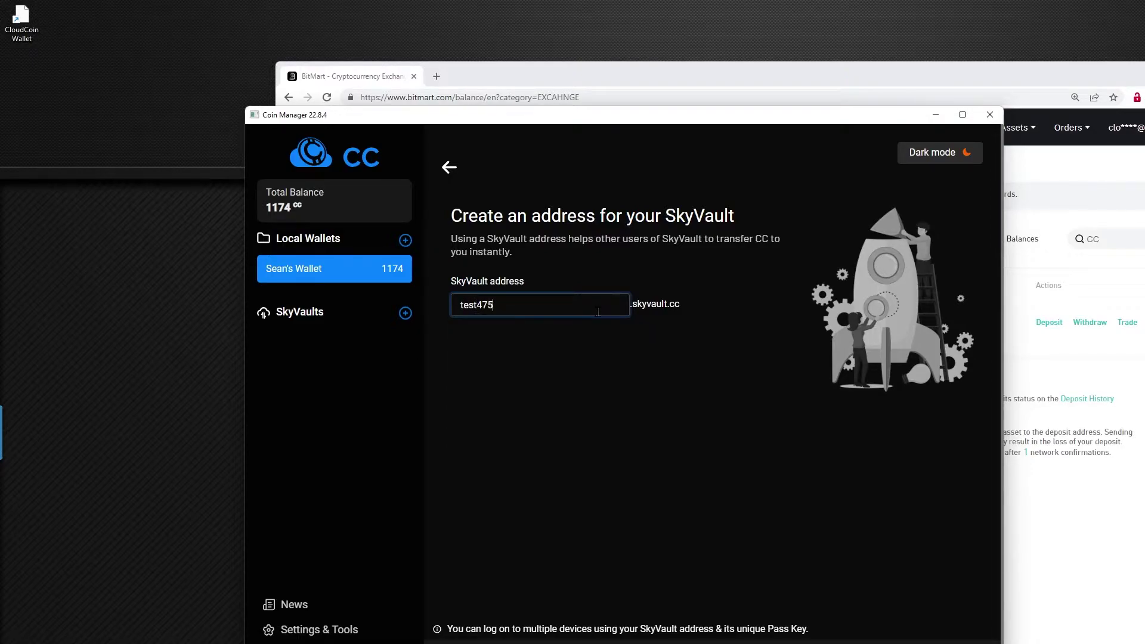
pyautogui.press('Return')
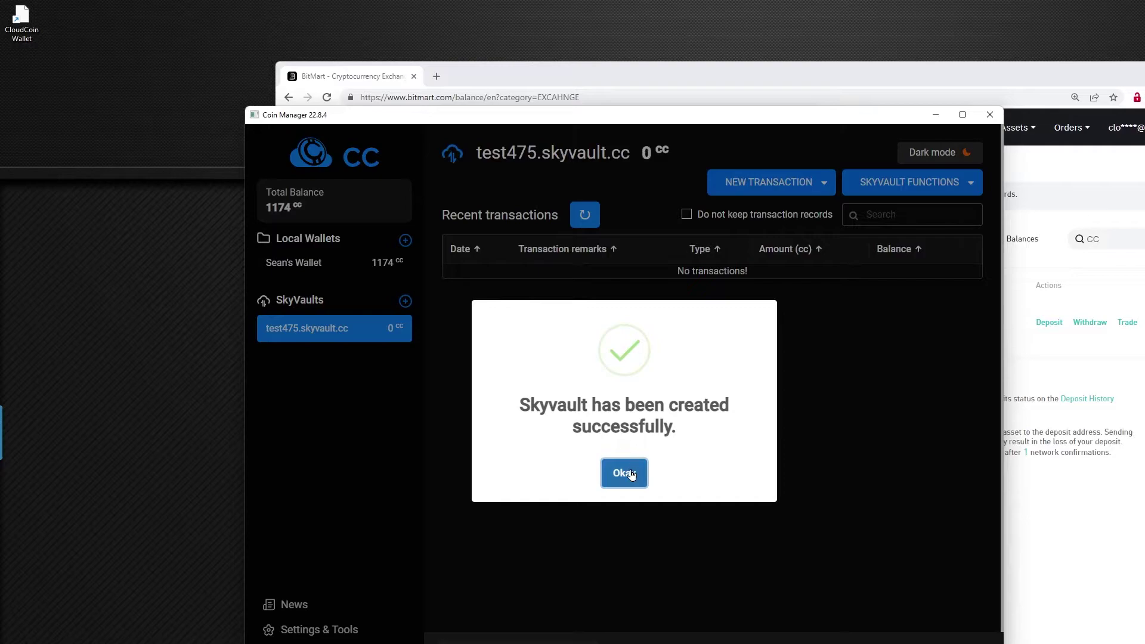
pyautogui.click(631, 475)
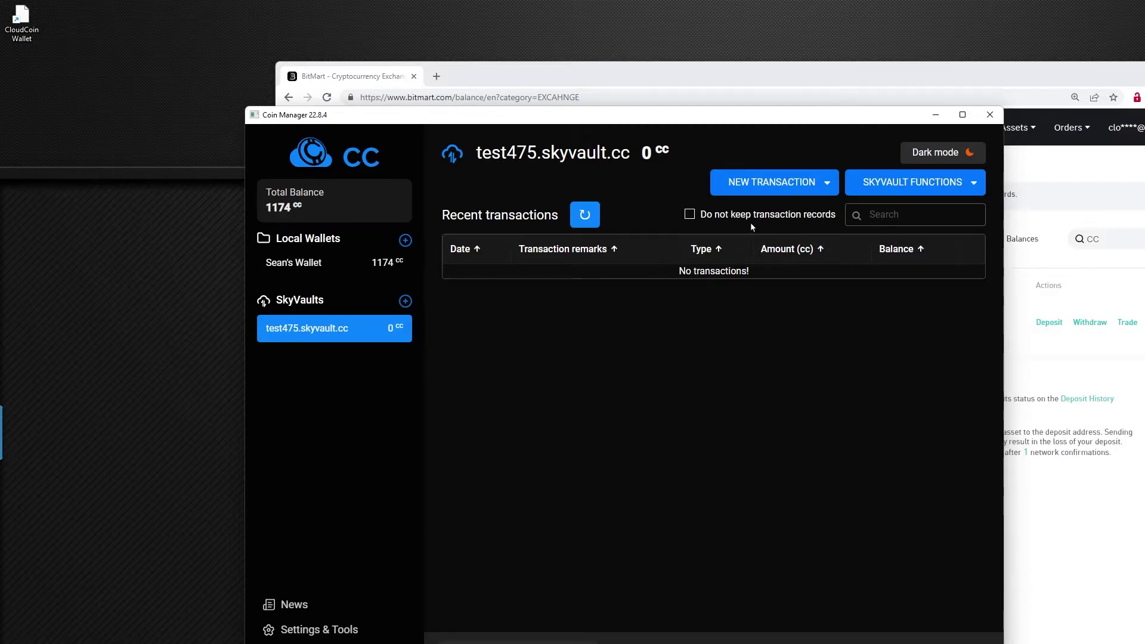
pyautogui.click(806, 188)
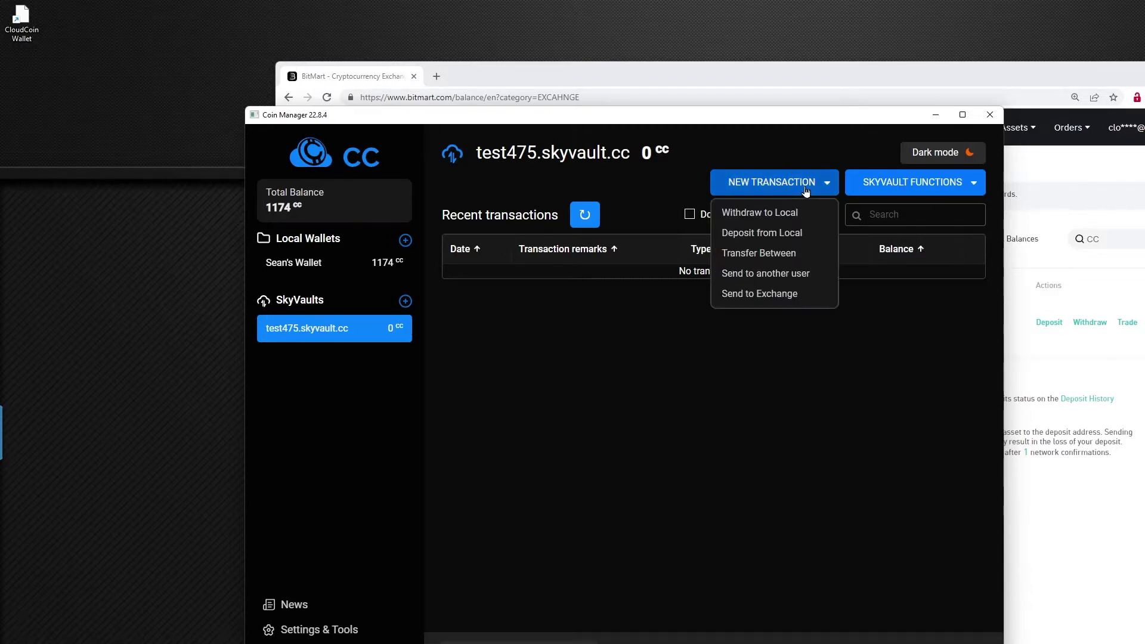
pyautogui.click(744, 238)
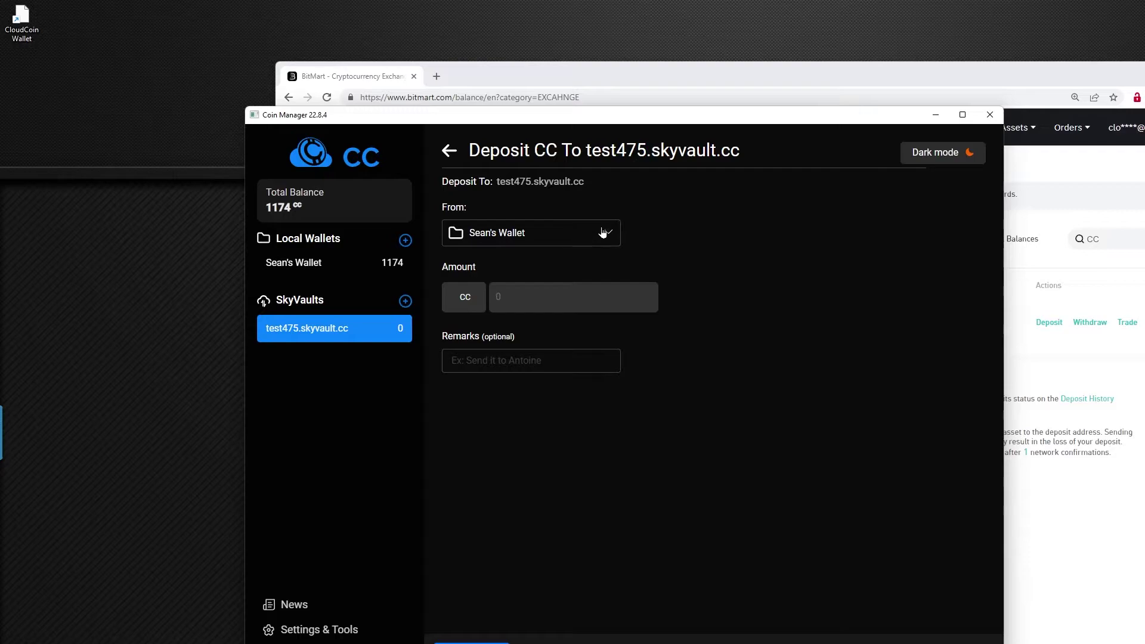
pyautogui.click(580, 296)
pyautogui.write('50')
pyautogui.click(578, 358)
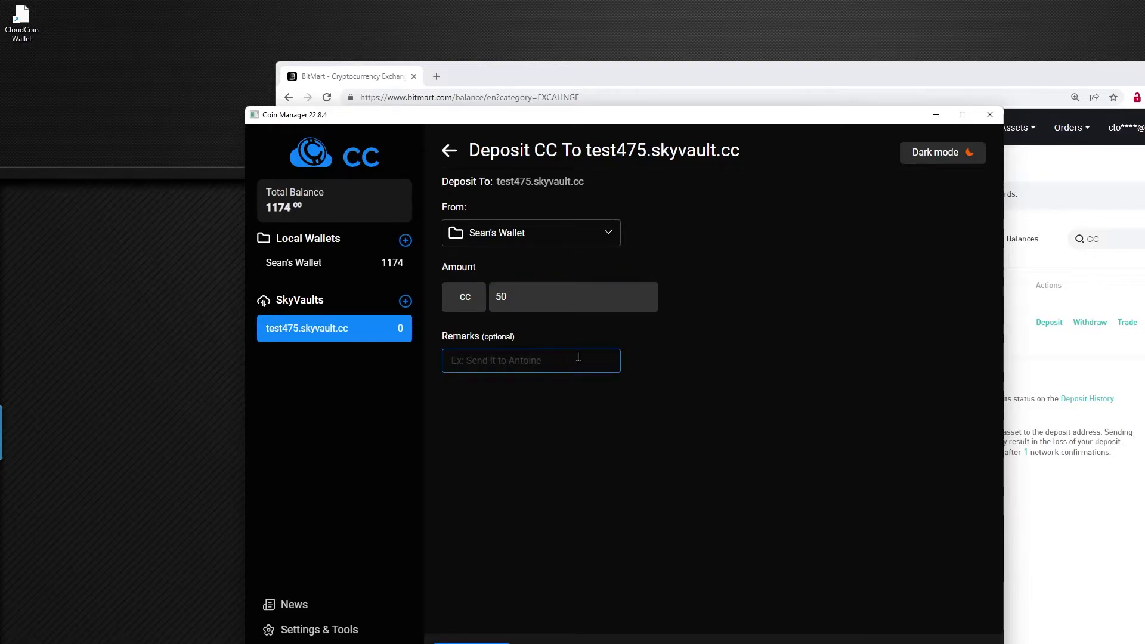
pyautogui.write('For sale to')
pyautogui.press('BackSpace')
pyautogui.press('BackSpace')
pyautogui.write('at Bitmart')
pyautogui.click(471, 642)
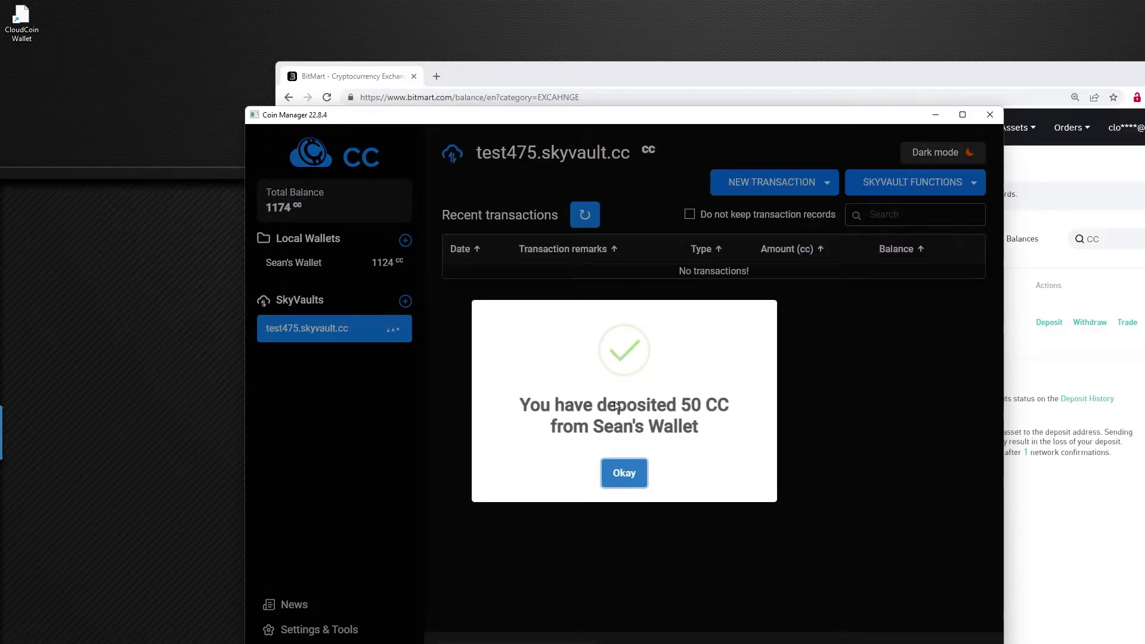
pyautogui.click(642, 474)
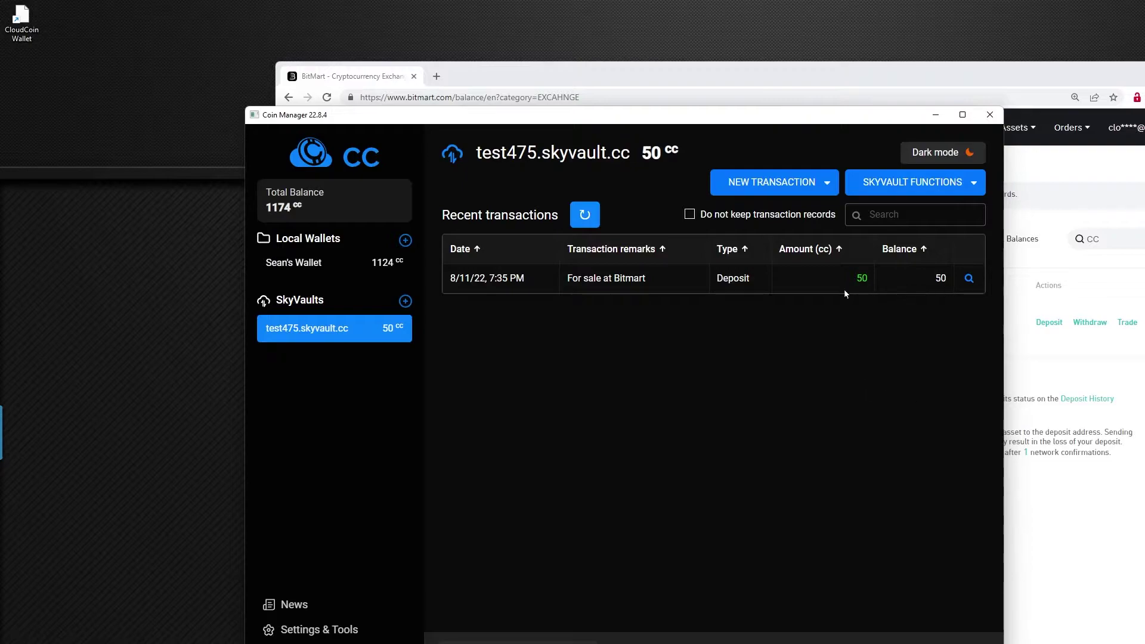
# Step: Start a Send to Exchange transfer using BitMart's CC deposit address as the receiver
pyautogui.click(818, 190)
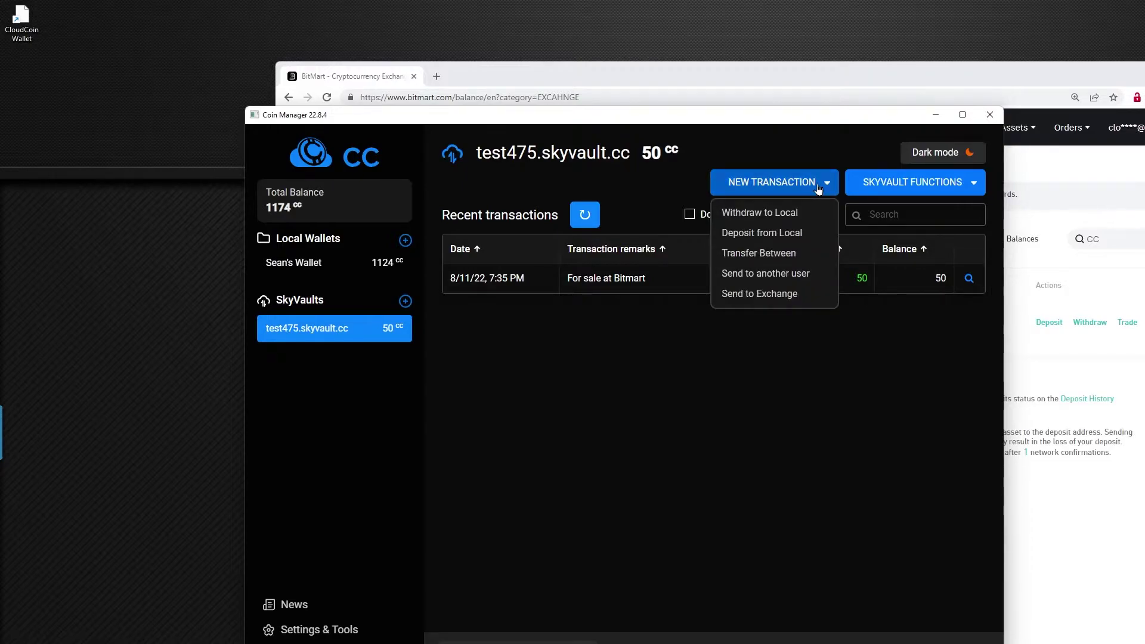
pyautogui.click(749, 295)
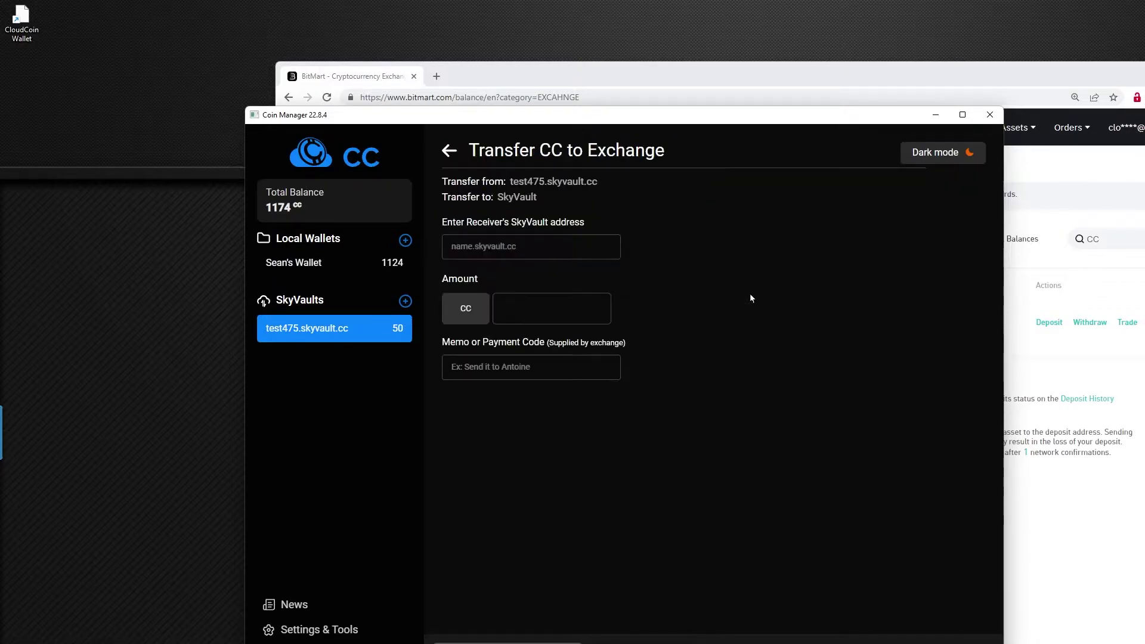
pyautogui.click(563, 253)
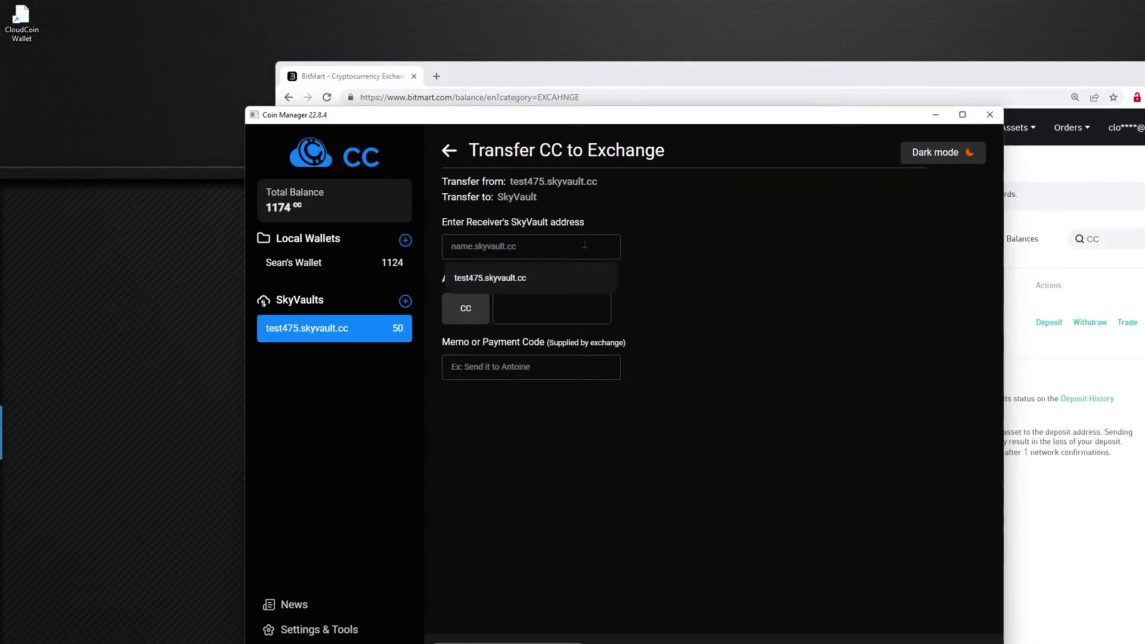
pyautogui.click(1101, 361)
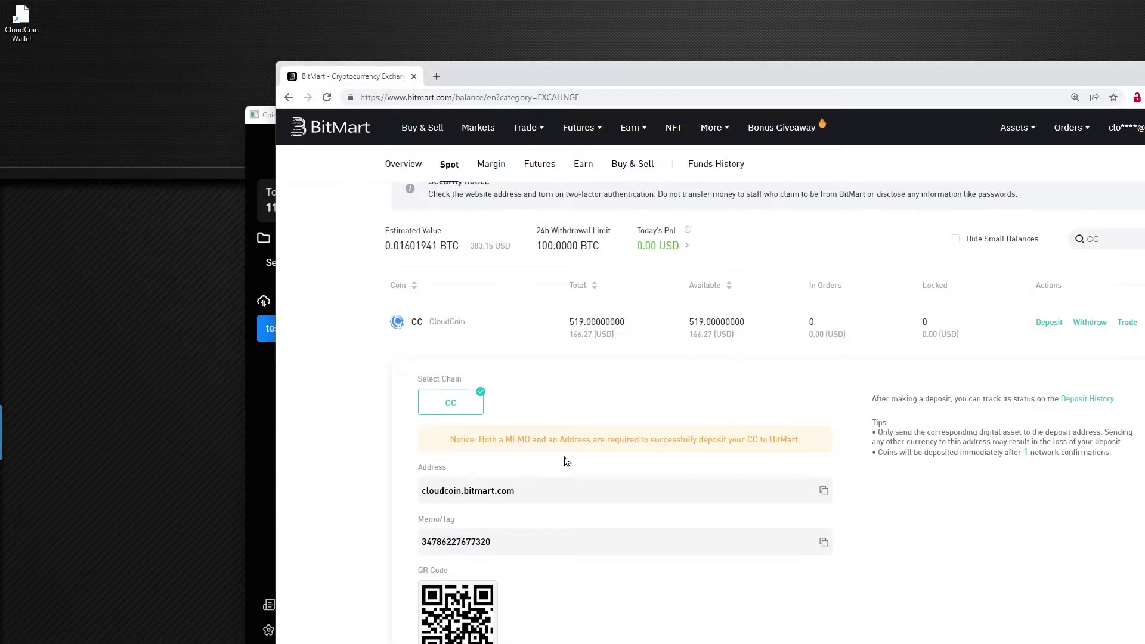
pyautogui.click(823, 490)
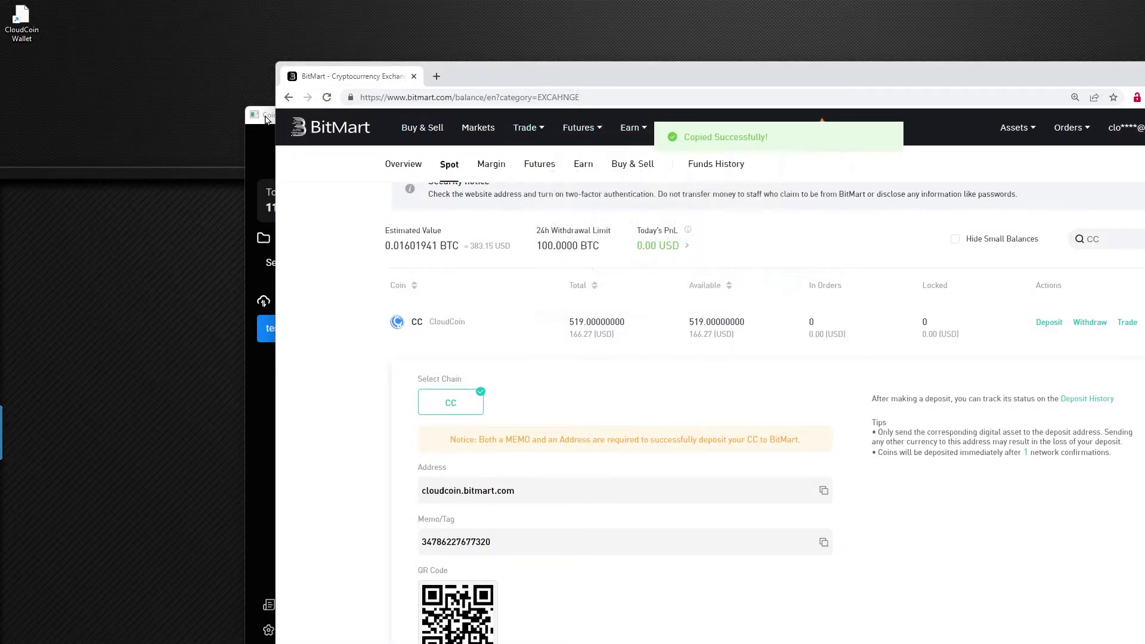
pyautogui.click(267, 117)
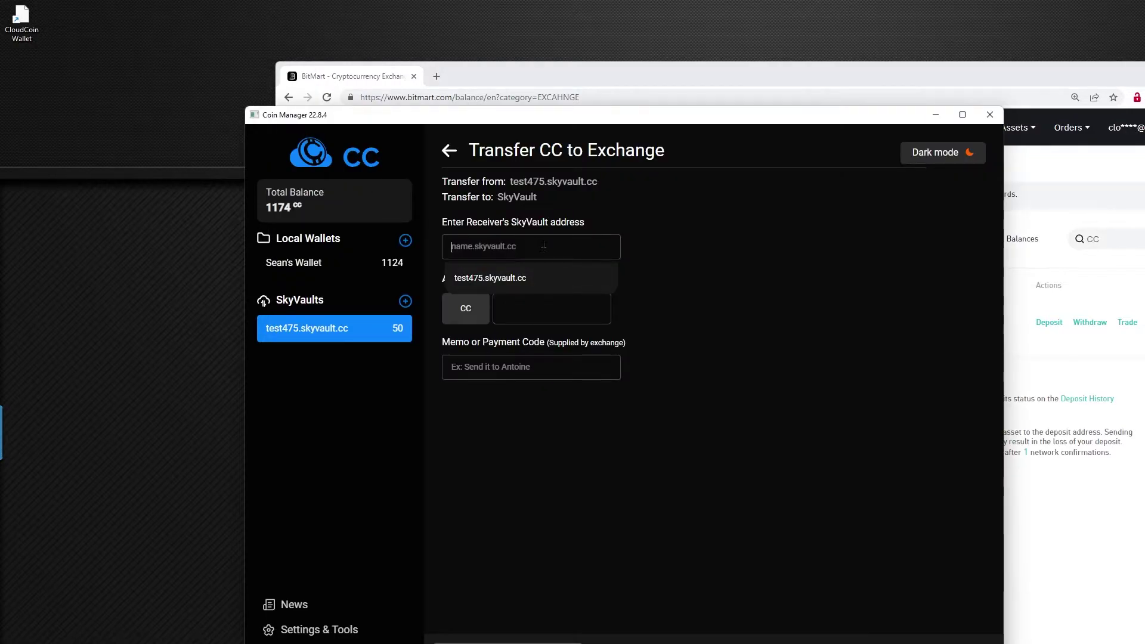
pyautogui.hotkey('ctrl', 'v')
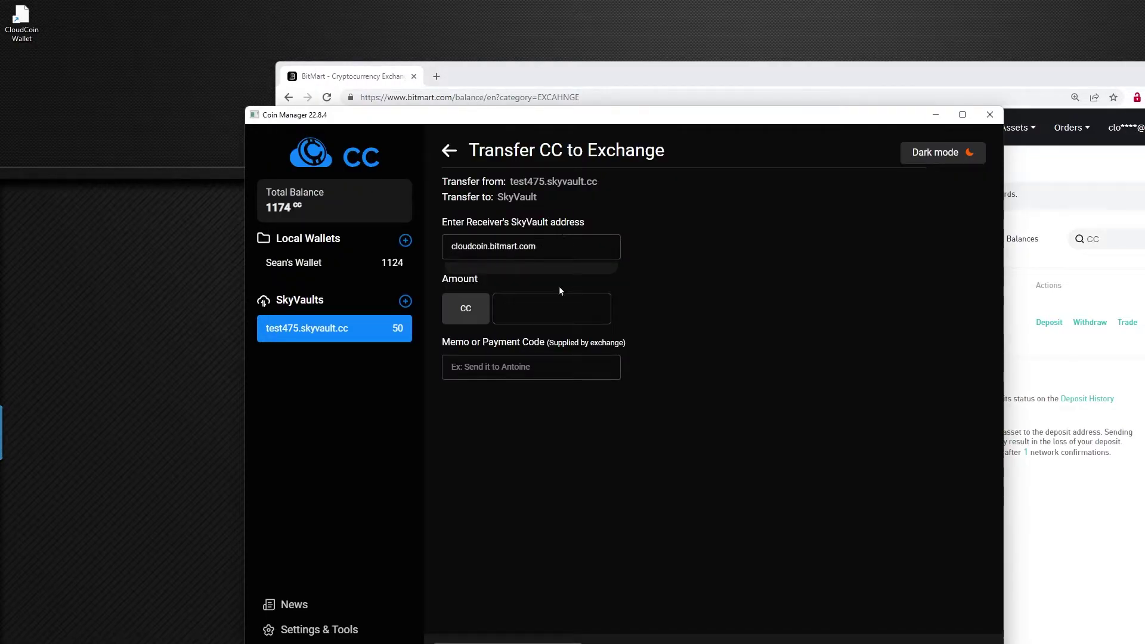
# Step: Enter 50 CC as the amount and copy BitMart's deposit memo for the memo field
pyautogui.click(563, 305)
pyautogui.write('50')
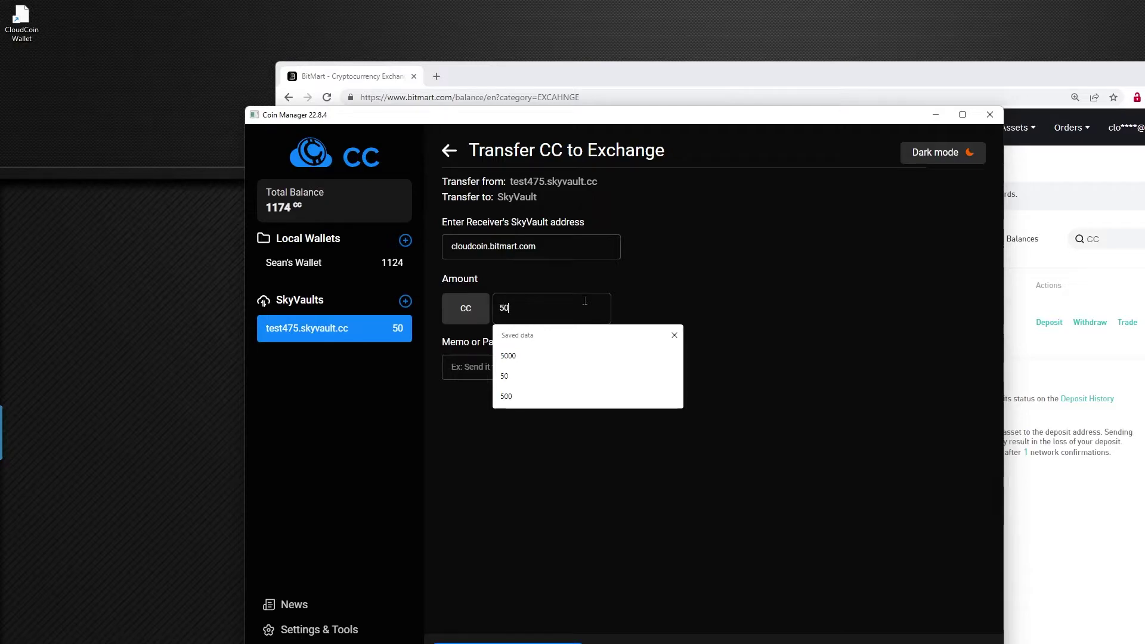
pyautogui.click(757, 321)
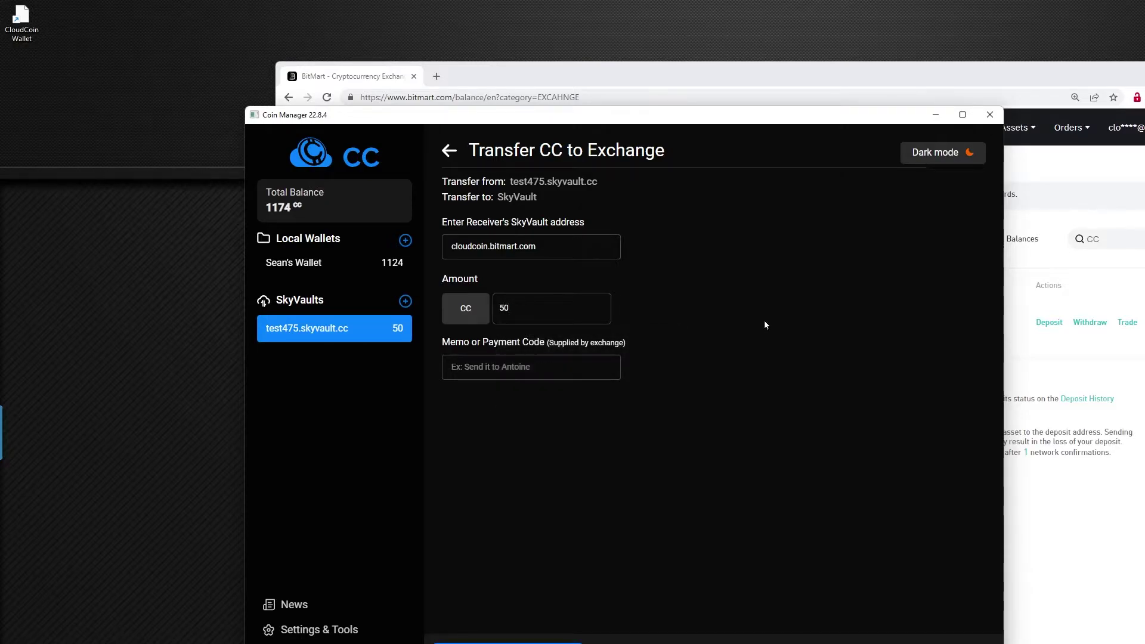
pyautogui.click(1037, 335)
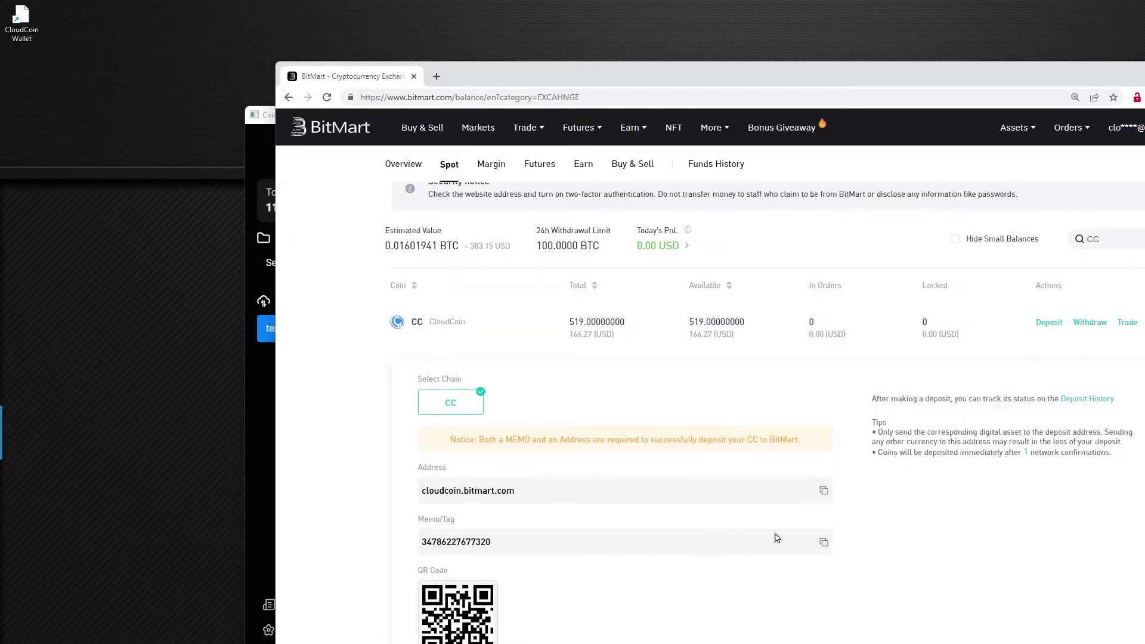
pyautogui.click(824, 544)
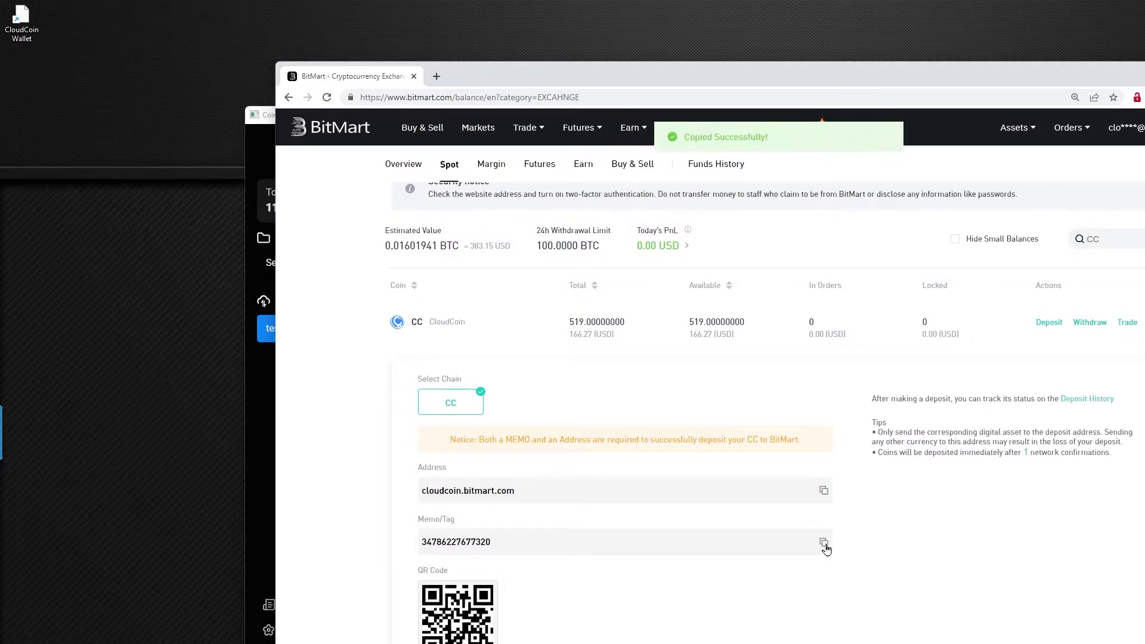
pyautogui.click(261, 455)
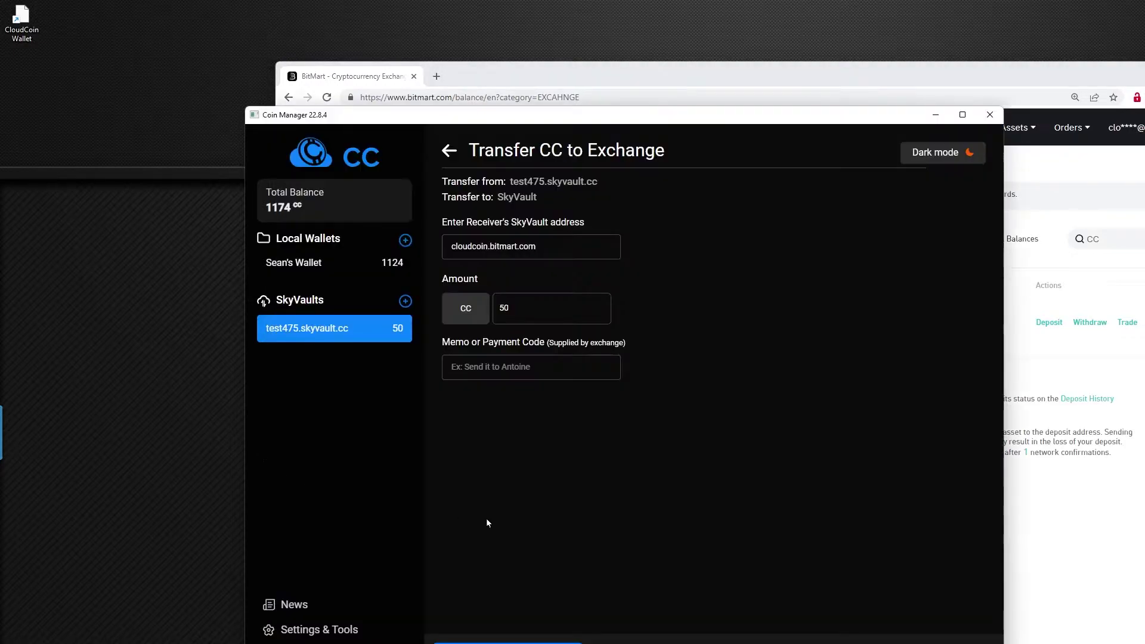
pyautogui.click(501, 368)
# Step: Paste the exchange memo code and send the 50 CC transfer
pyautogui.hotkey('ctrl', 'v')
pyautogui.click(530, 640)
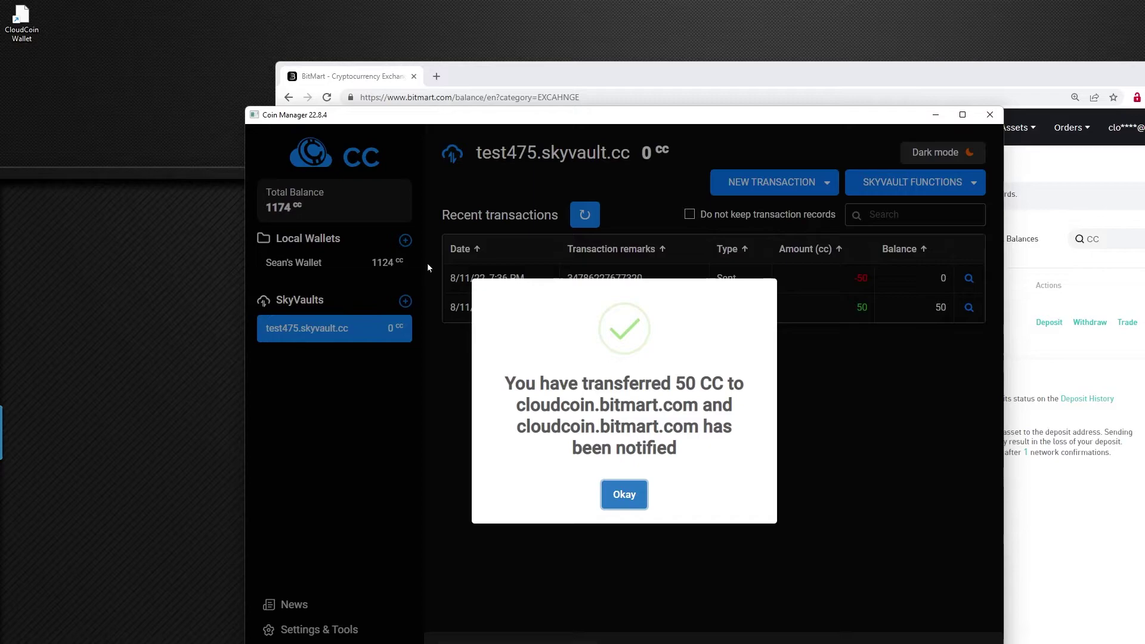
pyautogui.click(632, 496)
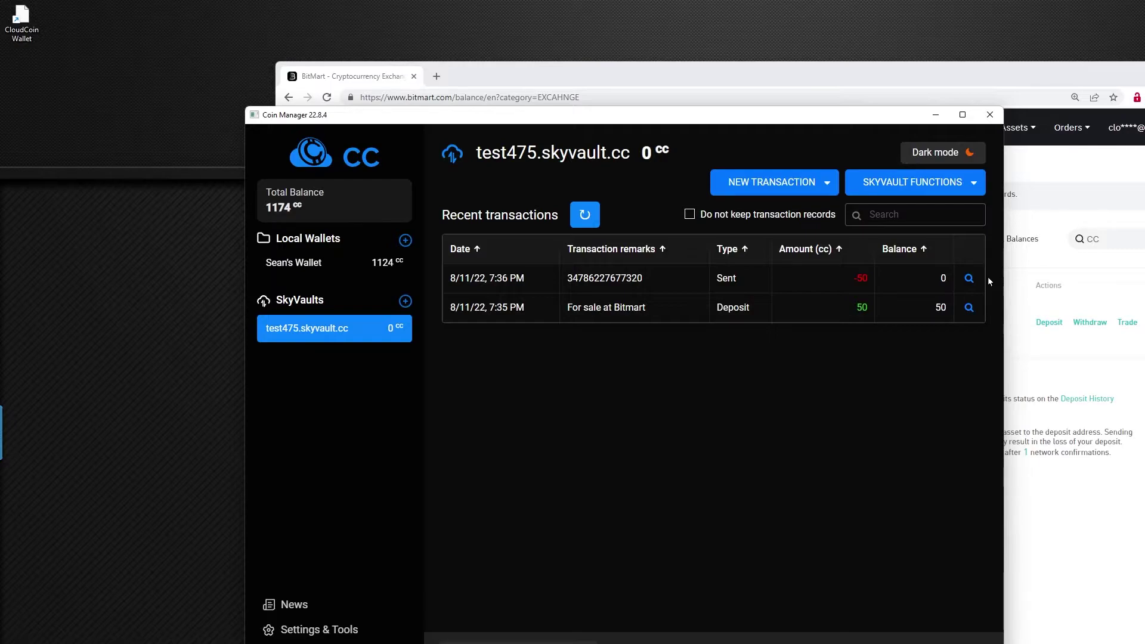
# Step: Review the sent transaction's details, then switch back to BitMart
pyautogui.click(967, 278)
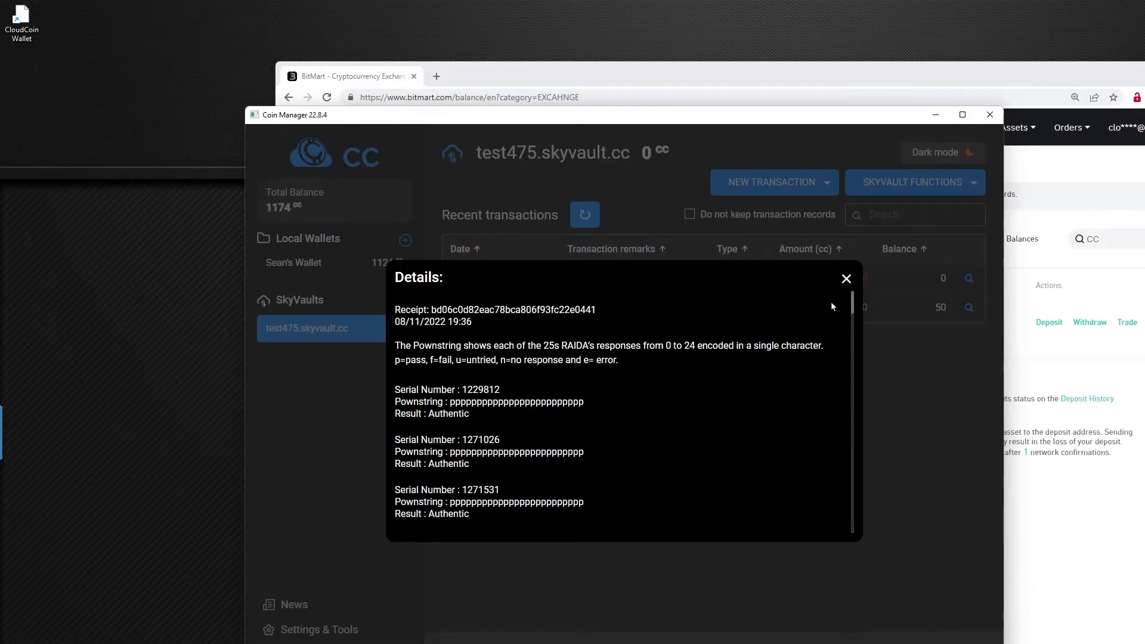
pyautogui.click(846, 279)
pyautogui.hotkey('alt', 'Tab')
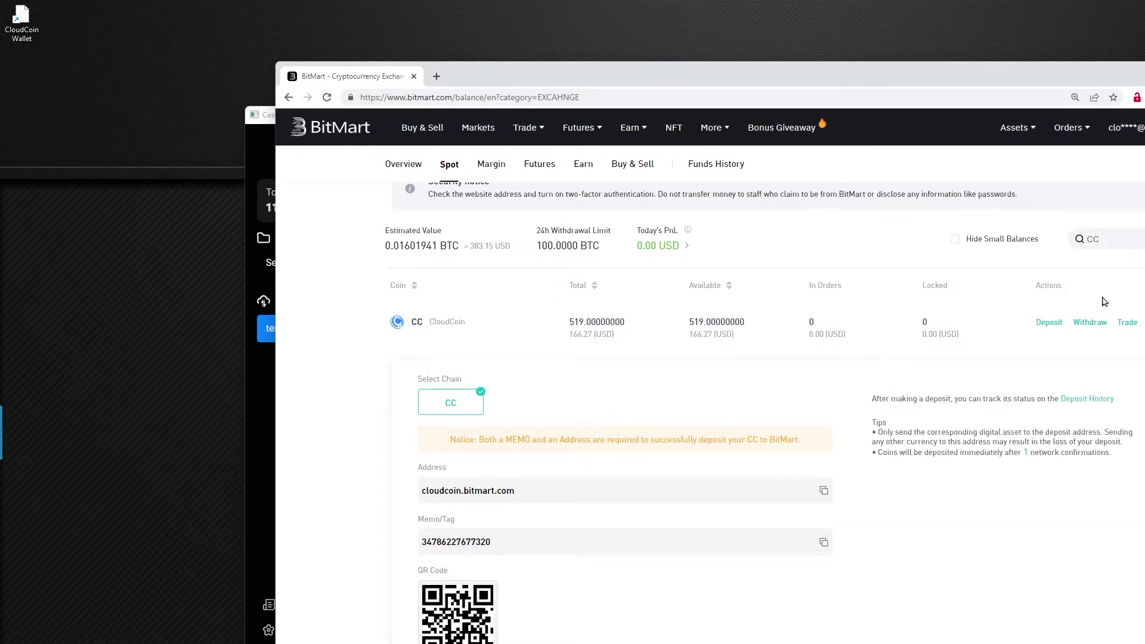
# Step: Reload BitMart to see 569 CC, hide small balances, and open the CC crypto-network withdrawal form
pyautogui.click(326, 97)
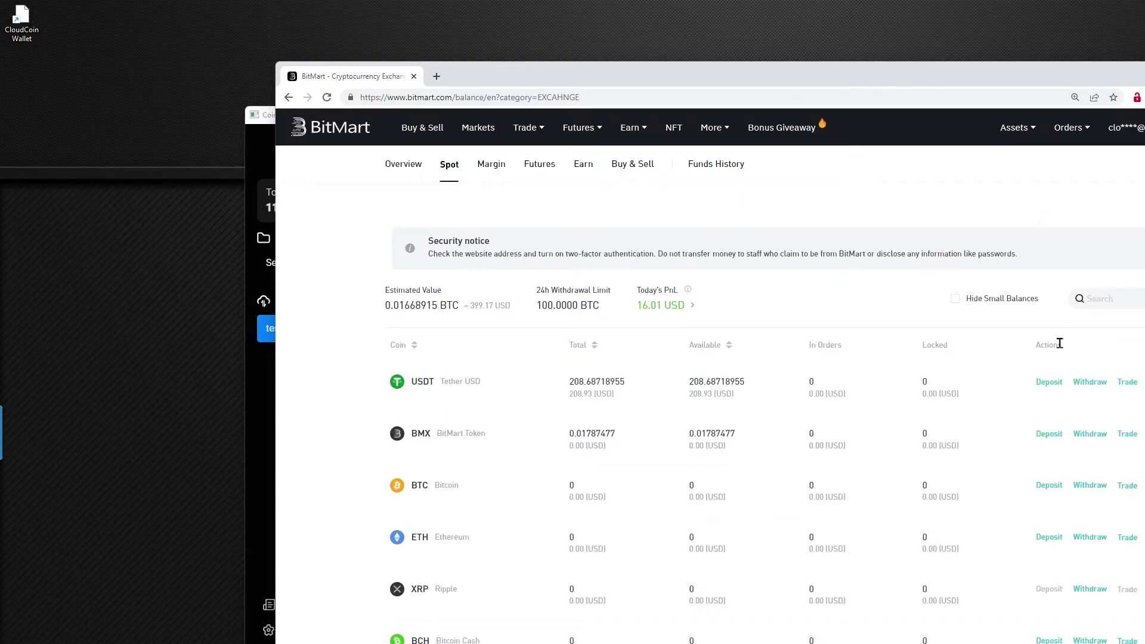
pyautogui.click(955, 306)
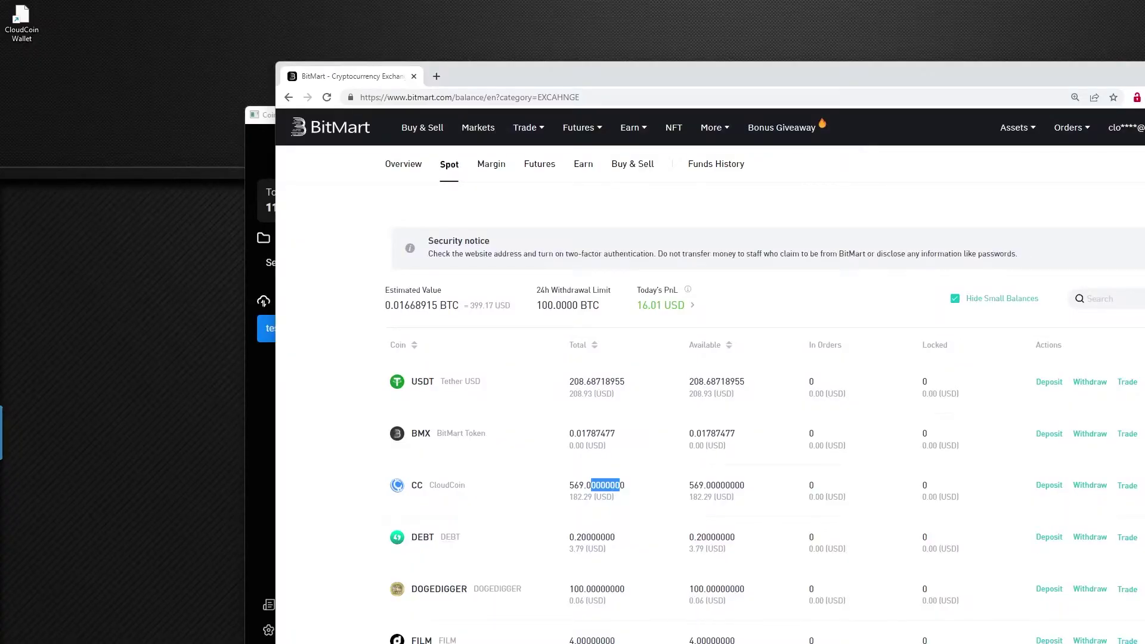
pyautogui.click(1093, 488)
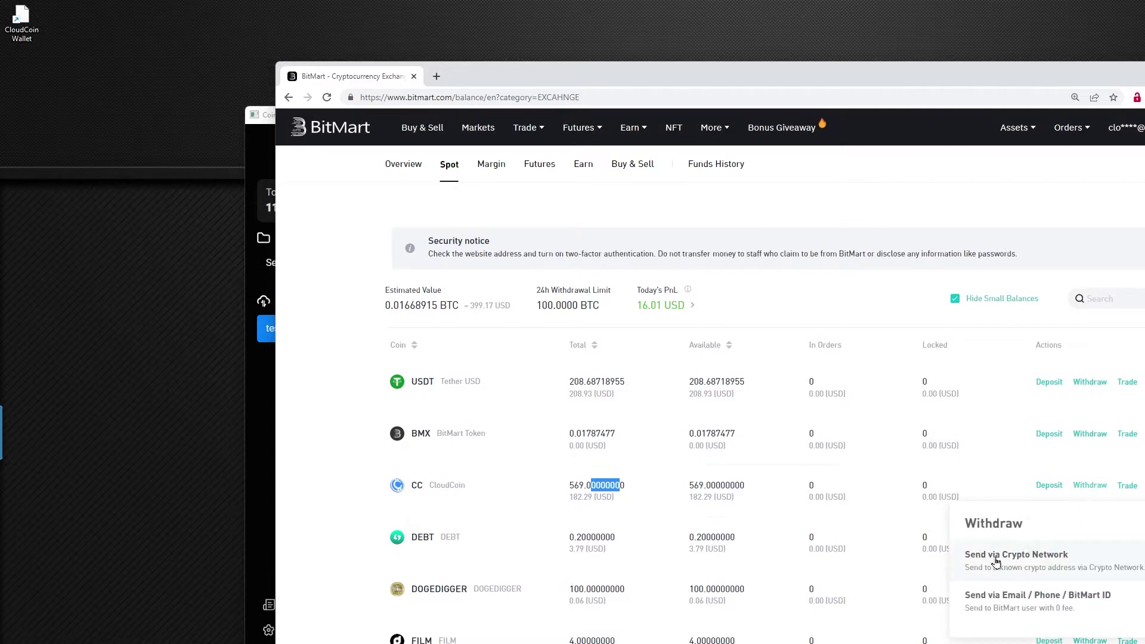
pyautogui.click(1019, 559)
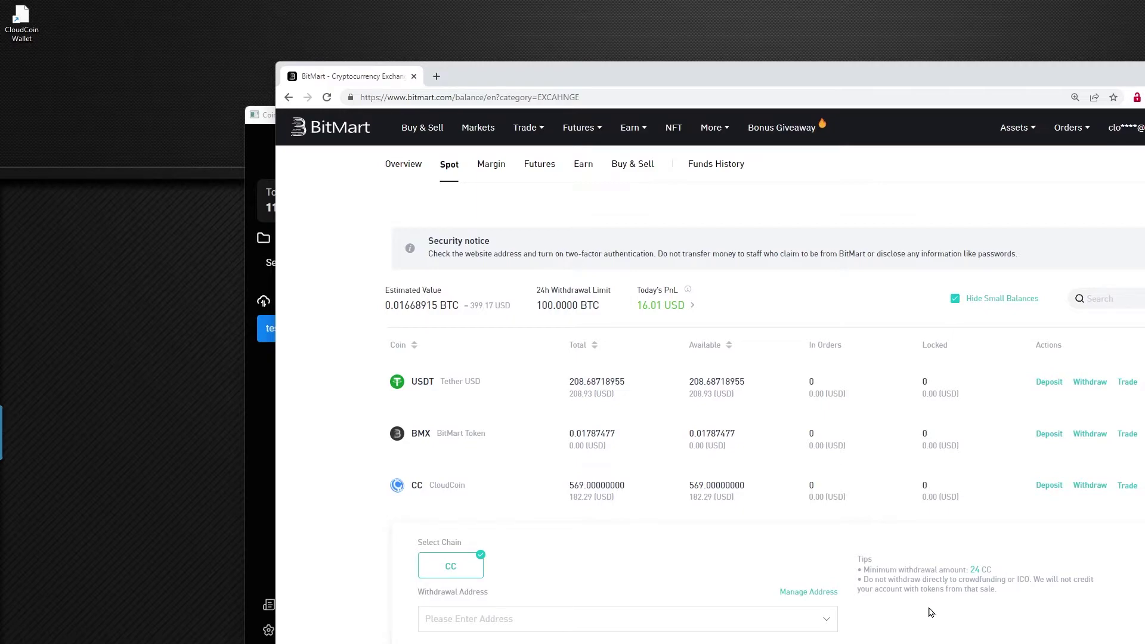
pyautogui.scroll(-4, 931, 612)
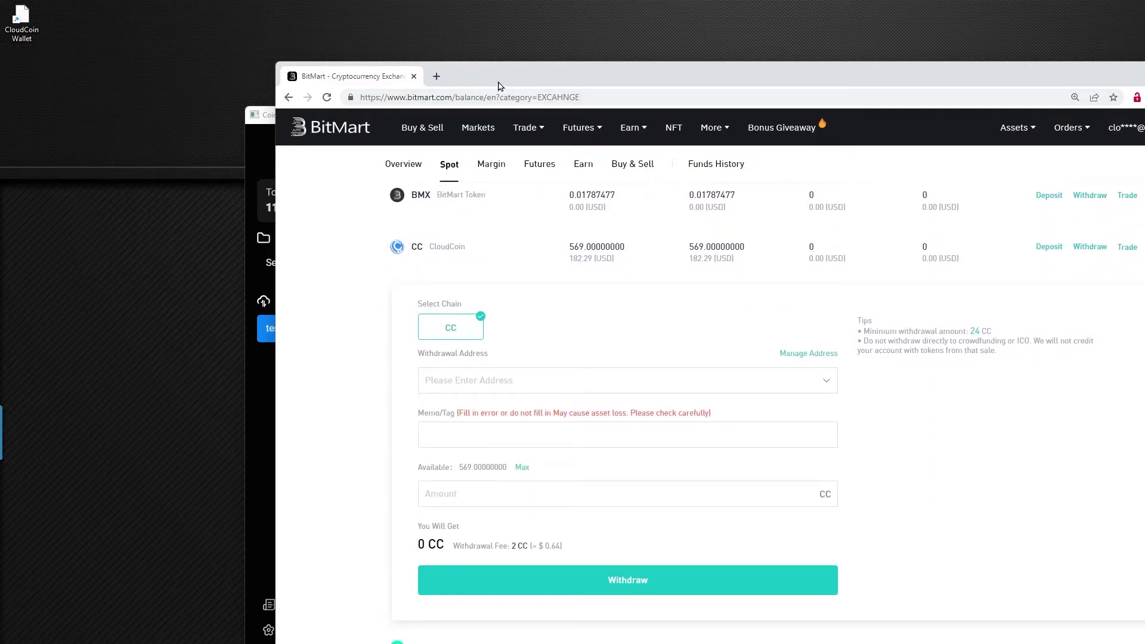
pyautogui.moveTo(500, 88); pyautogui.dragTo(672, 89)
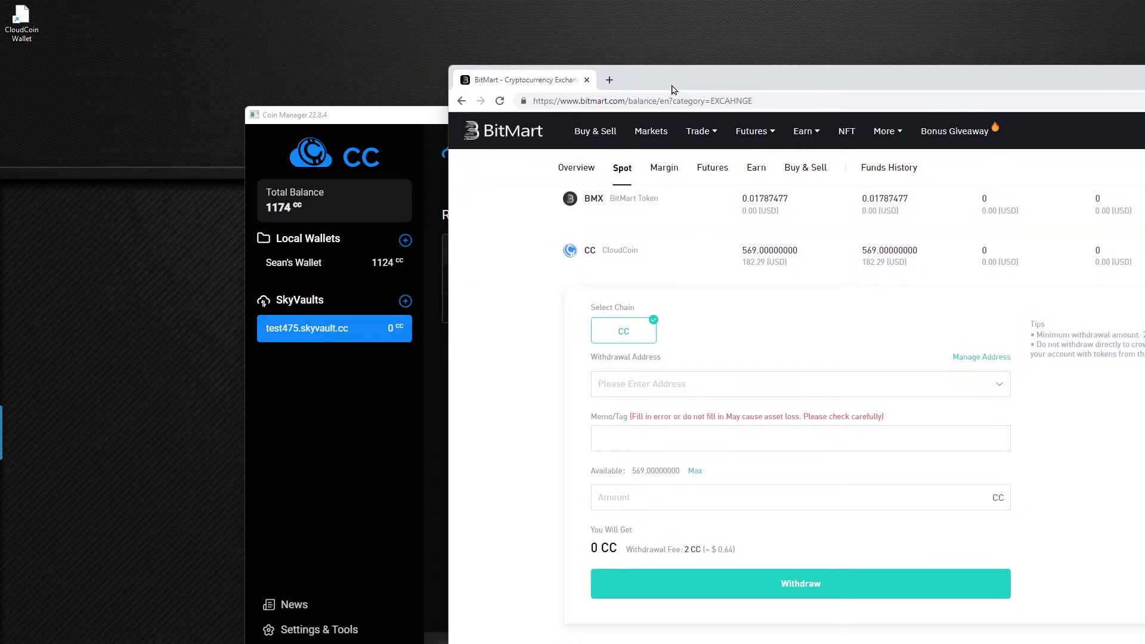
pyautogui.click(662, 383)
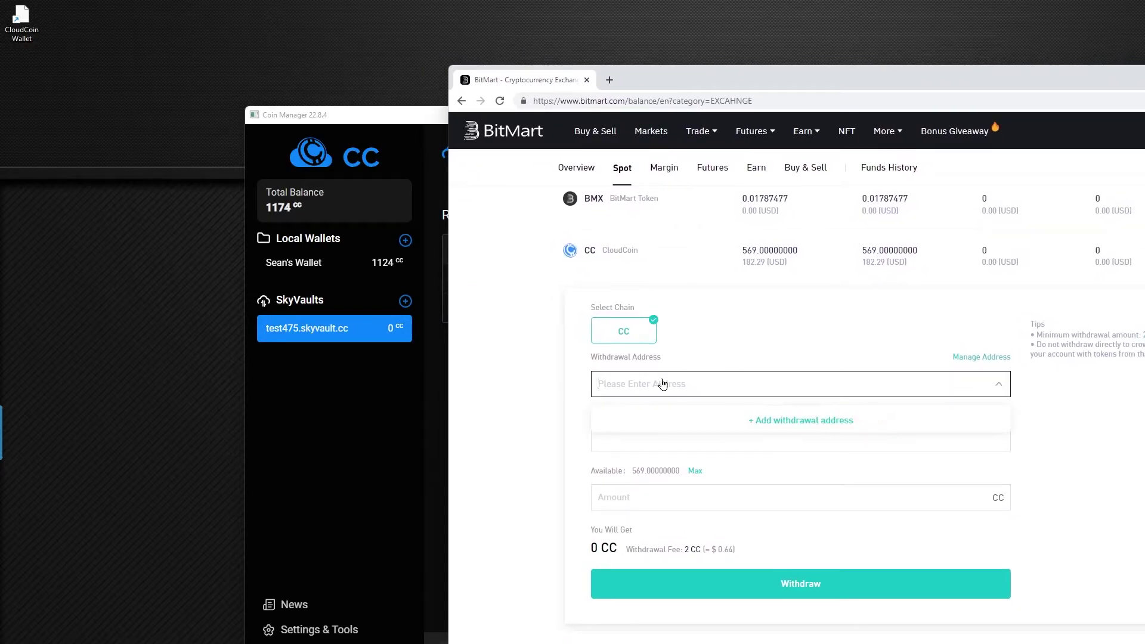
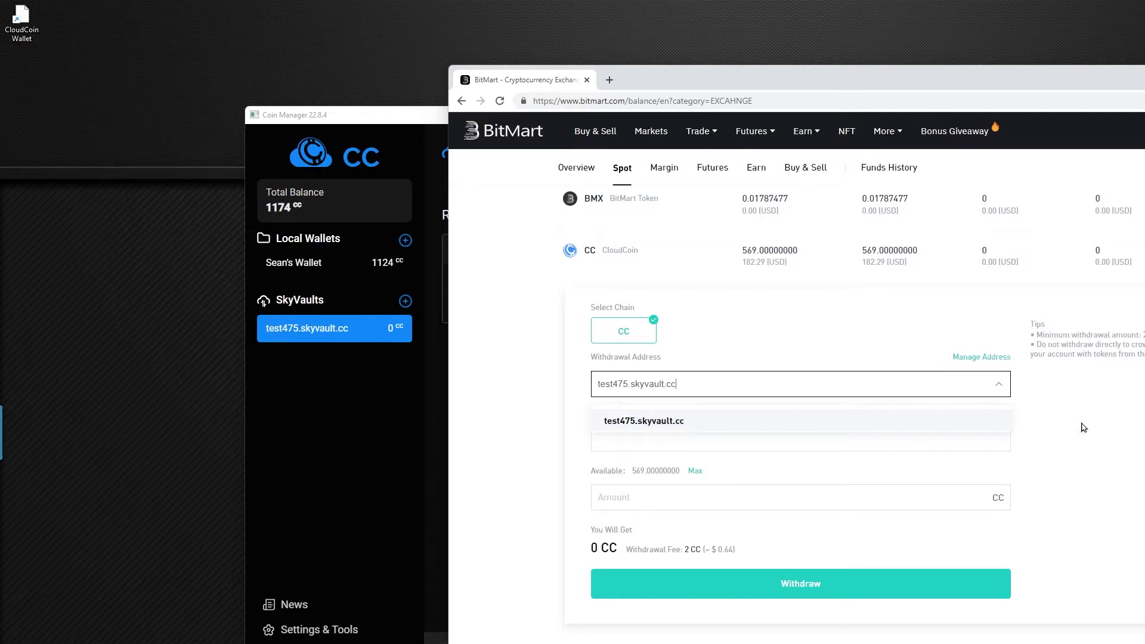
pyautogui.click(1083, 430)
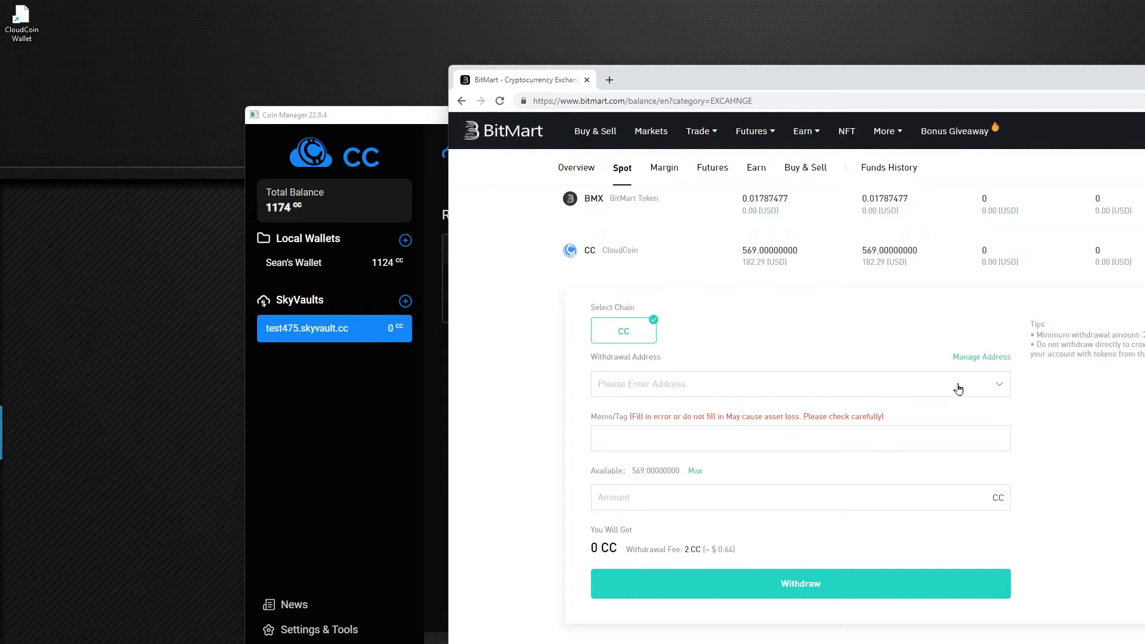
pyautogui.moveTo(805, 130)
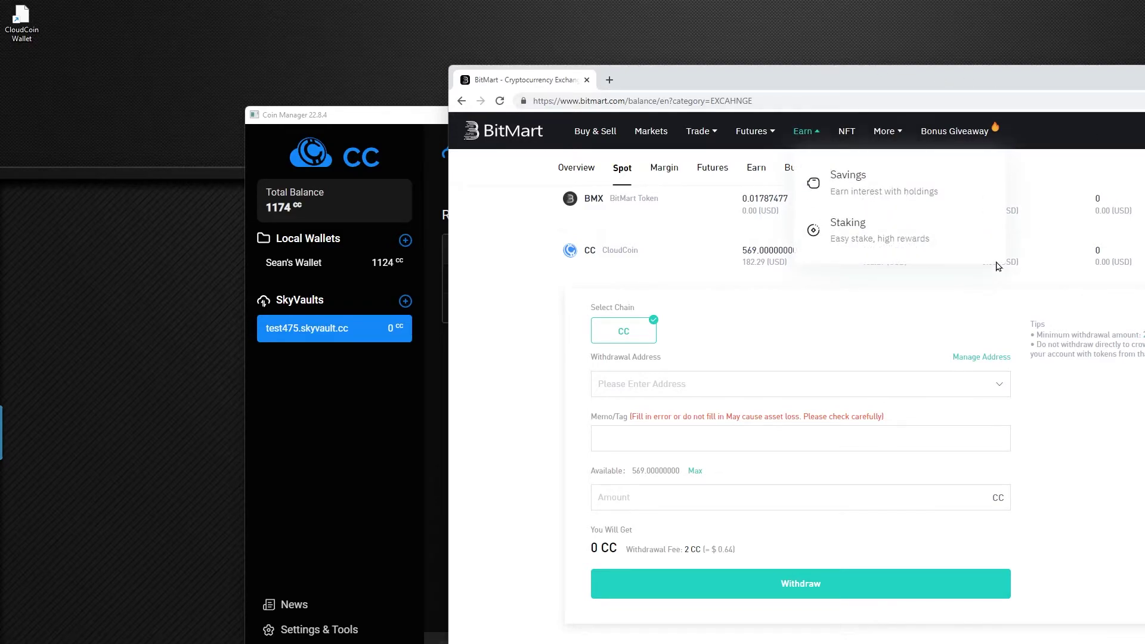
pyautogui.click(951, 392)
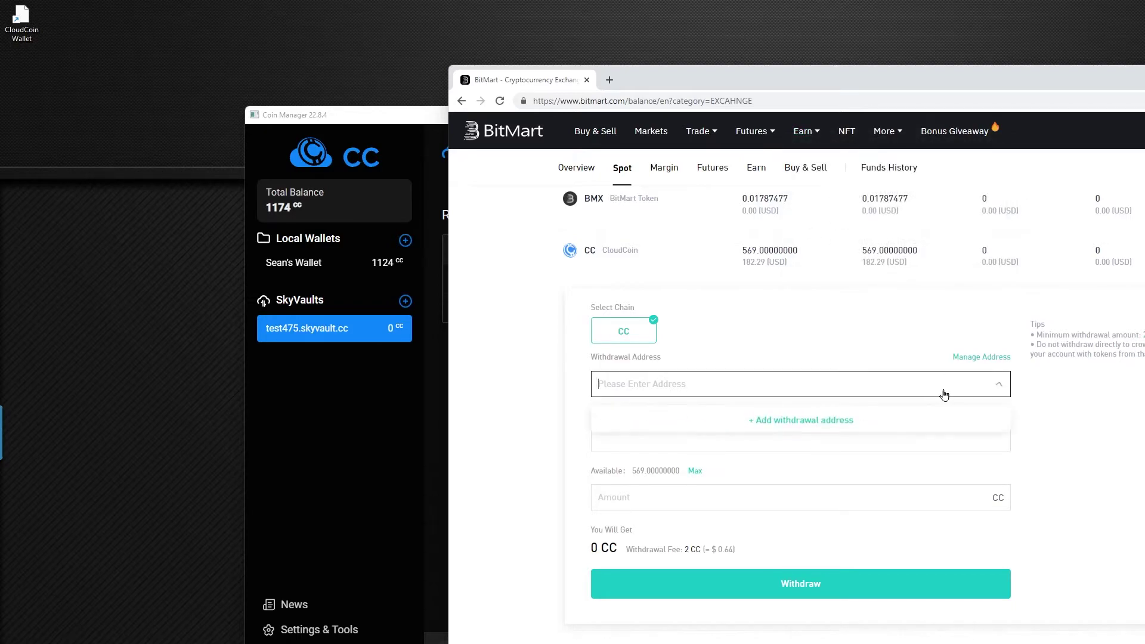
pyautogui.click(830, 421)
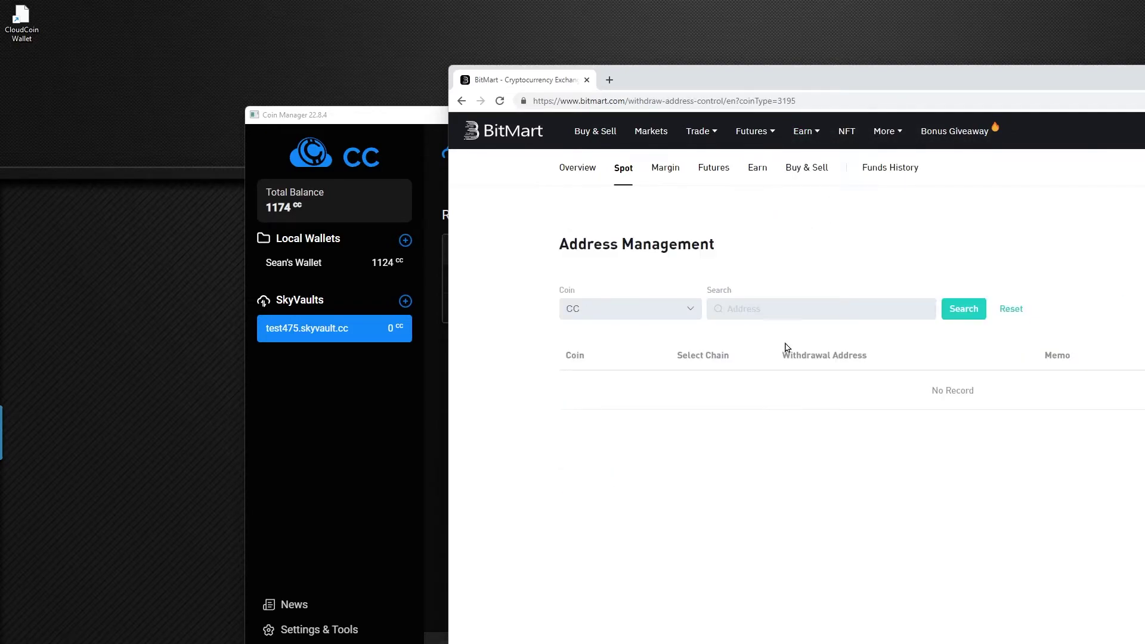
pyautogui.click(738, 306)
pyautogui.click(1142, 244)
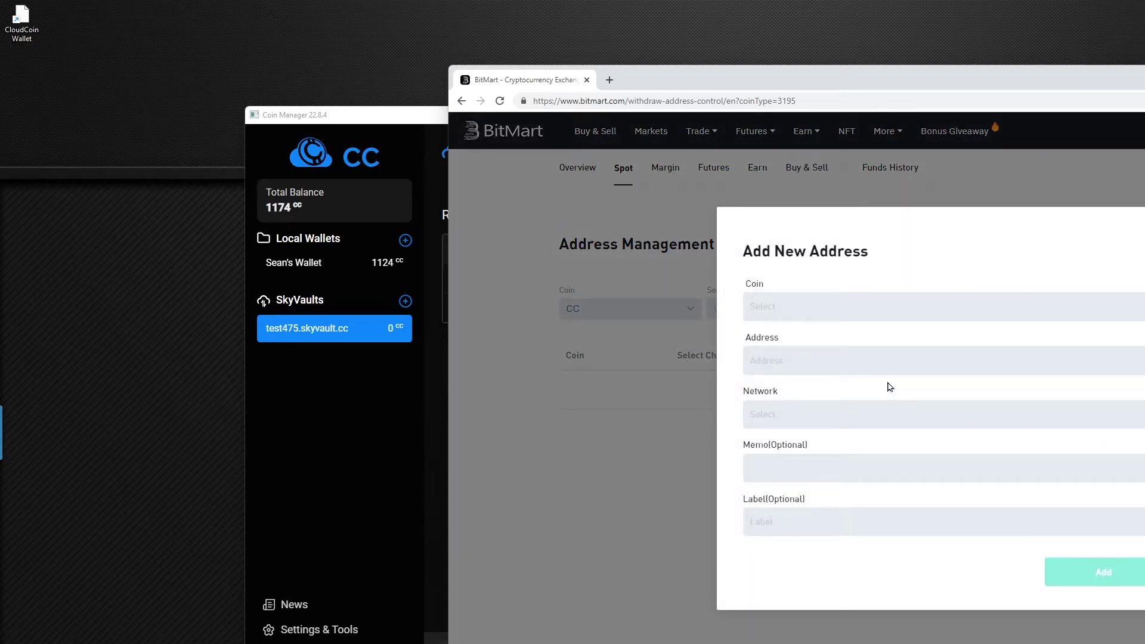
pyautogui.click(863, 307)
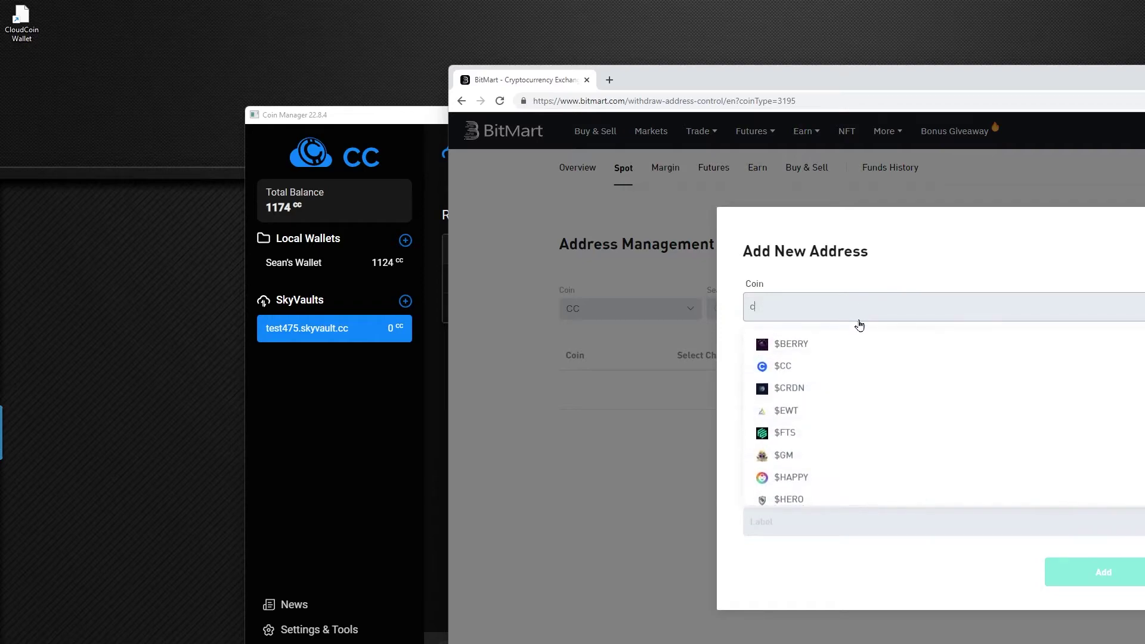
pyautogui.click(852, 317)
pyautogui.click(844, 311)
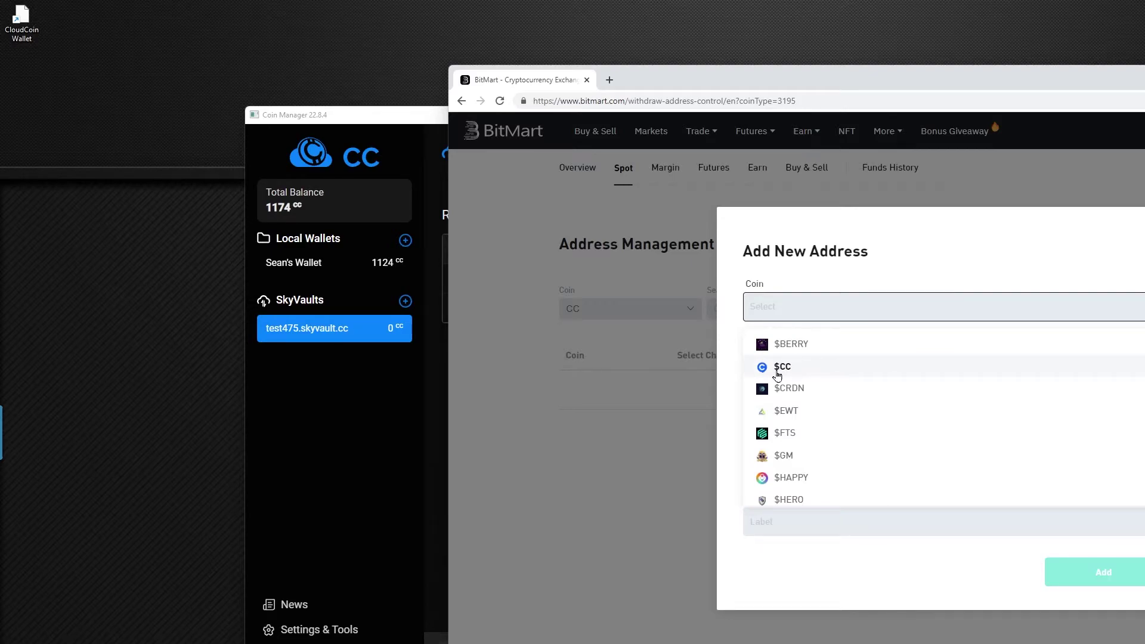
pyautogui.write('cc')
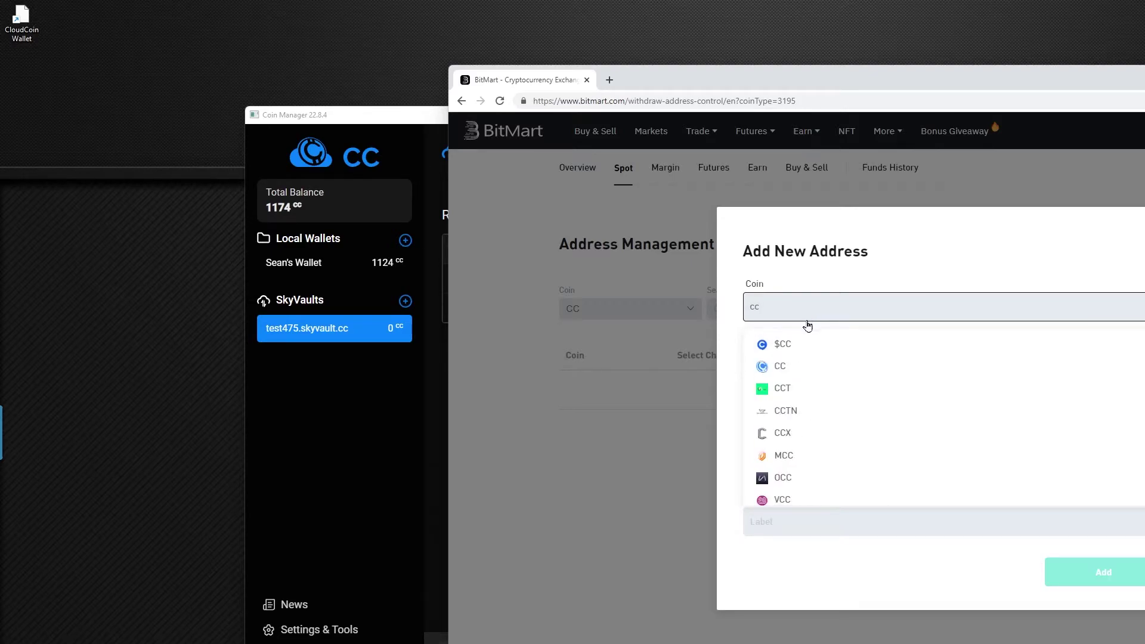
pyautogui.click(775, 366)
pyautogui.click(775, 363)
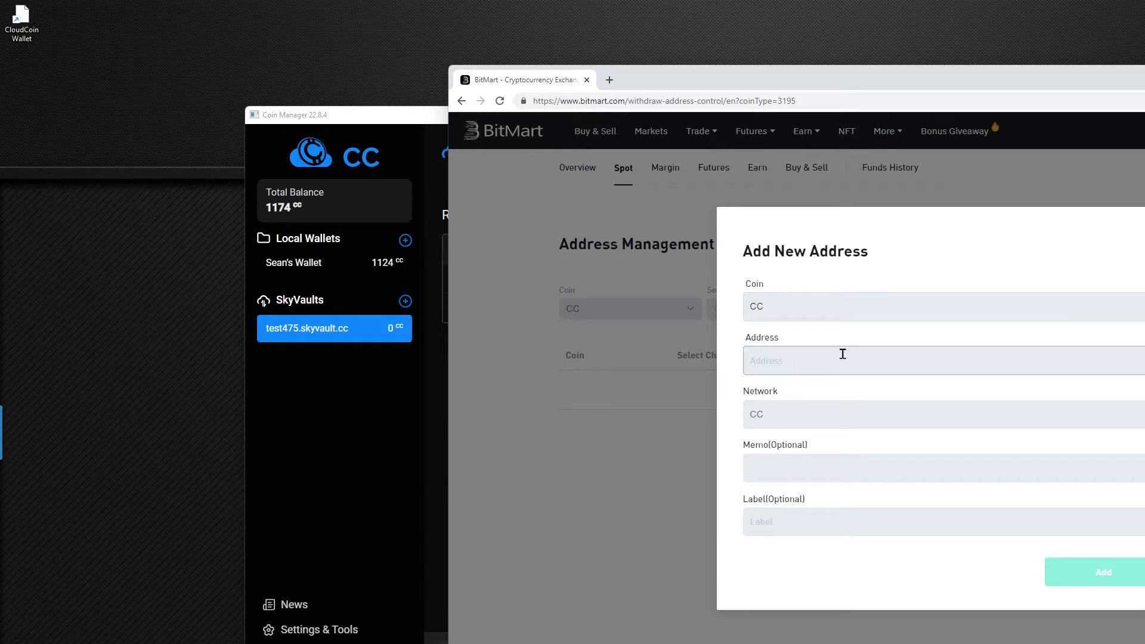
pyautogui.click(1038, 412)
pyautogui.click(934, 469)
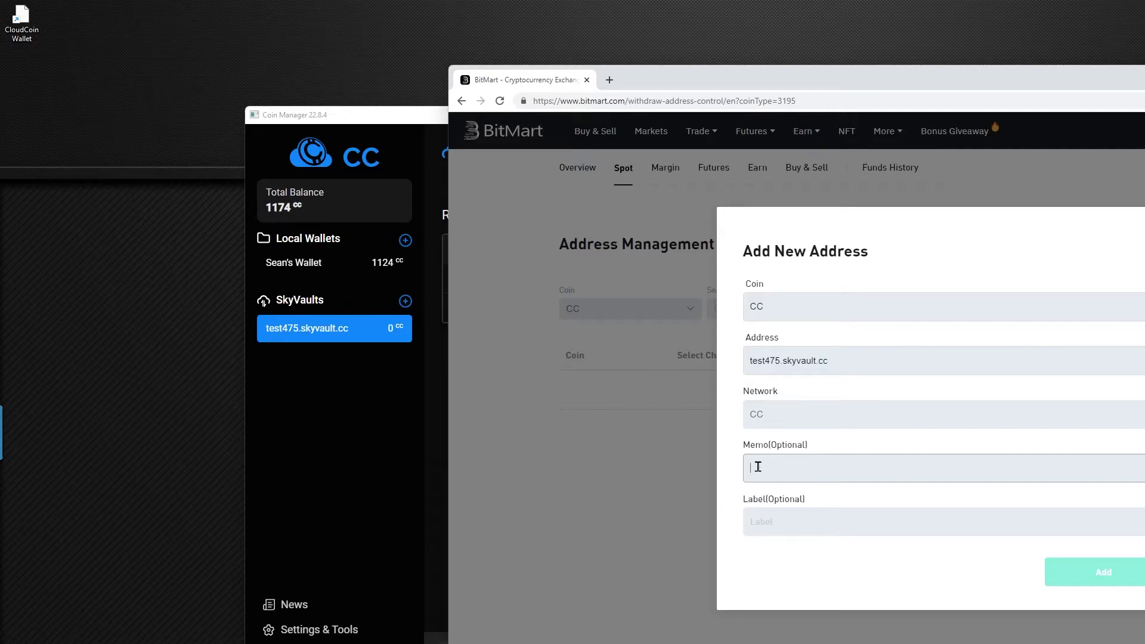
pyautogui.click(1086, 573)
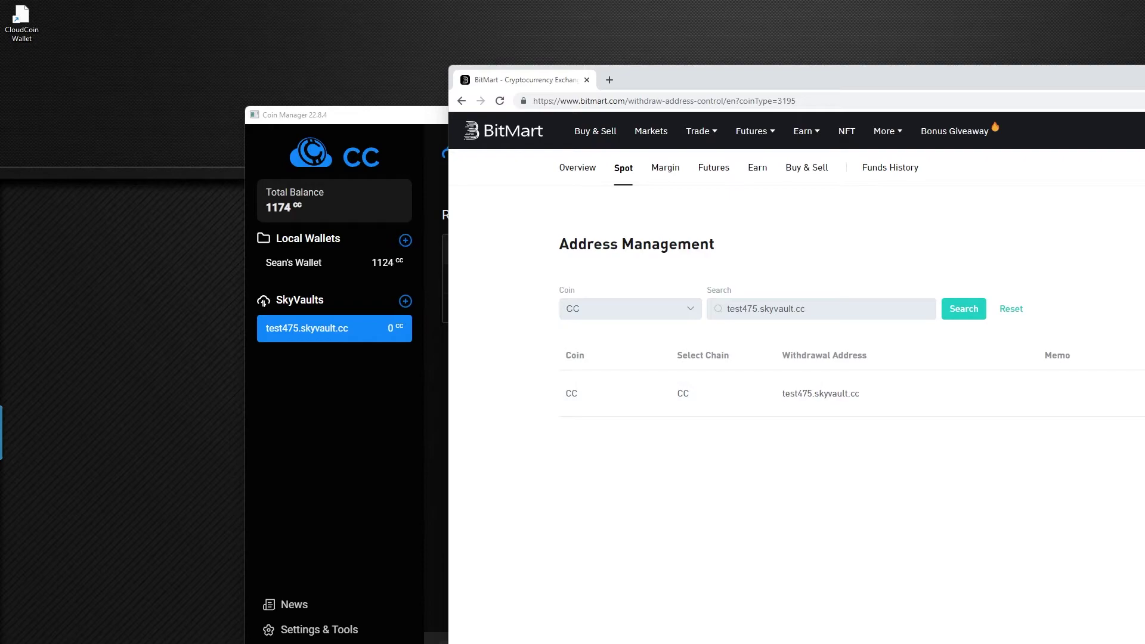
pyautogui.click(621, 171)
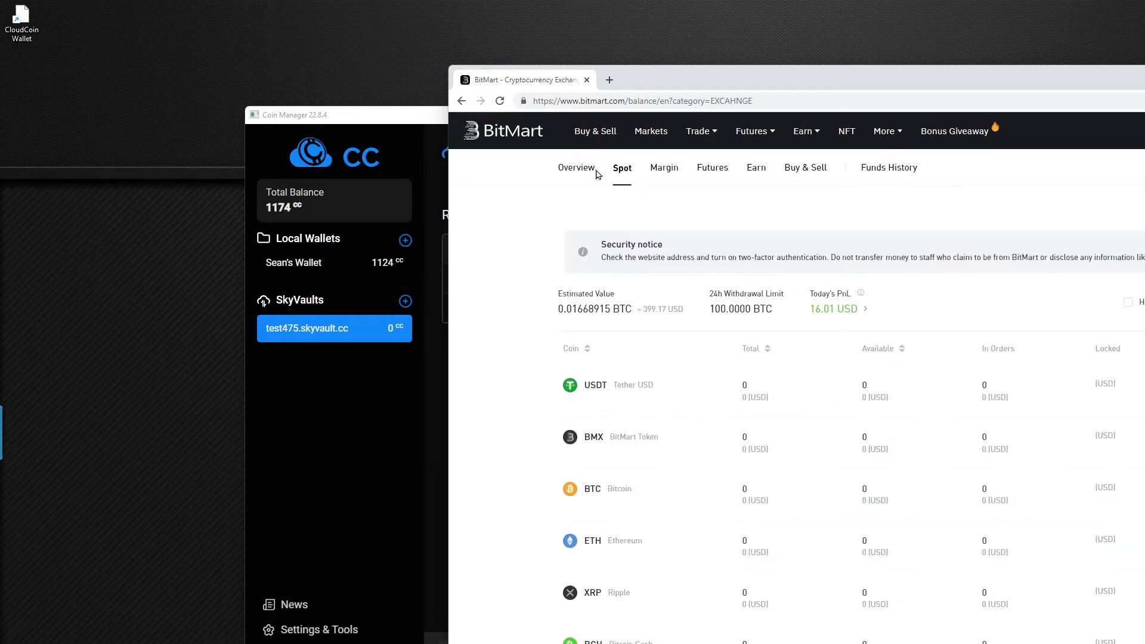
pyautogui.click(1128, 303)
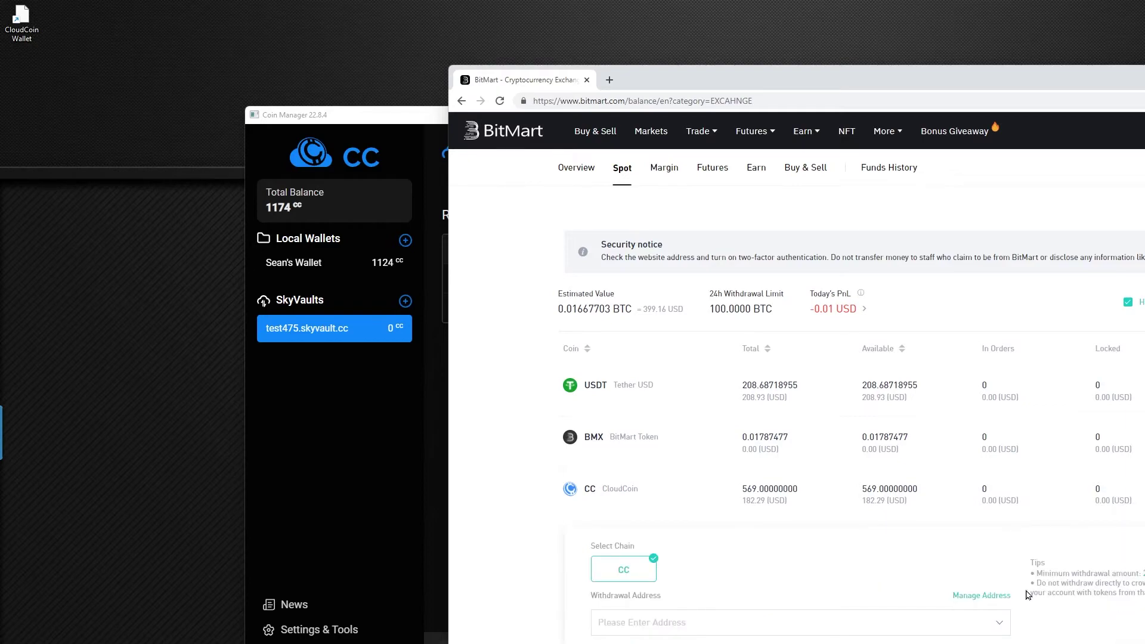
pyautogui.scroll(-2, 989, 509)
pyautogui.click(990, 511)
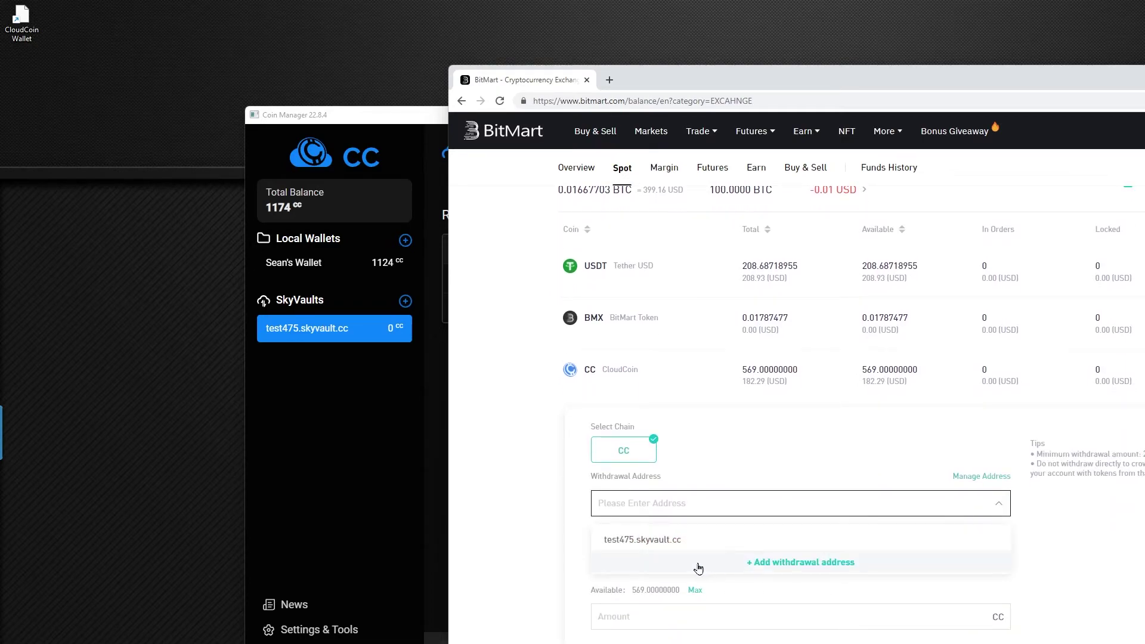
pyautogui.click(675, 541)
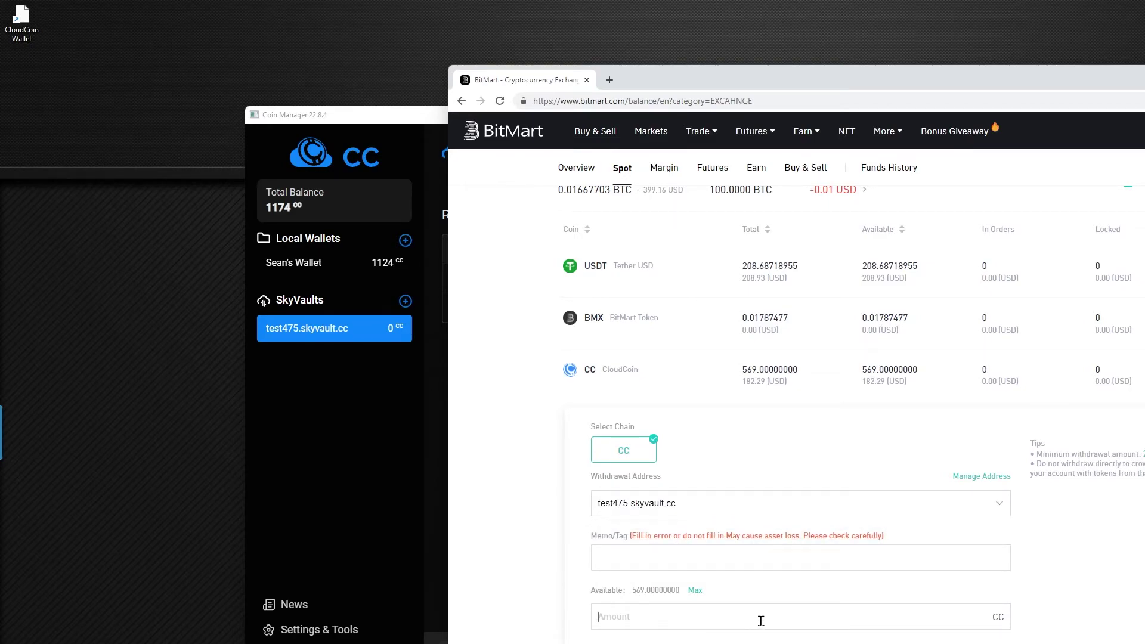
# Step: Enter a withdrawal amount of 50 CC, so 48 CC arrives after the 2 CC fee
pyautogui.write('20')
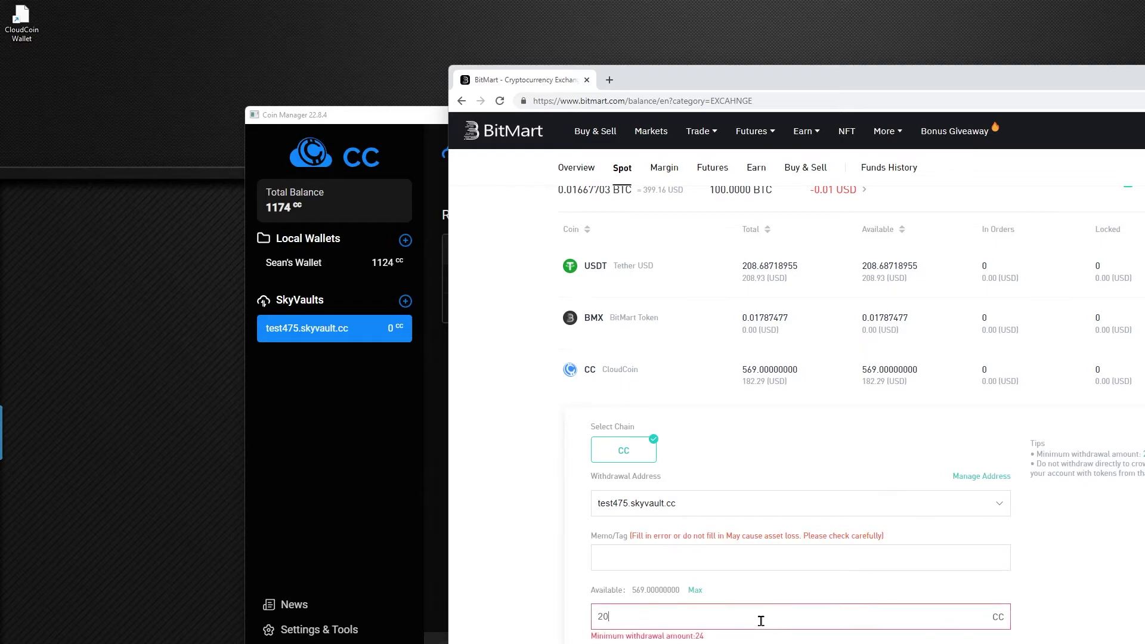
pyautogui.press('BackSpace')
pyautogui.write('50')
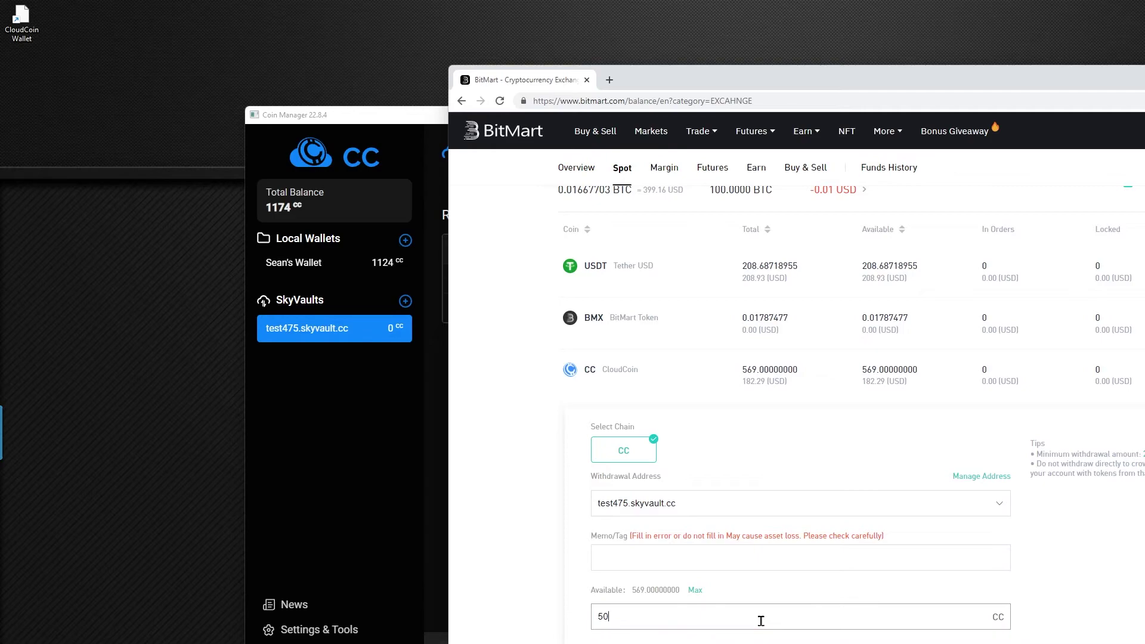
pyautogui.scroll(-1, 757, 622)
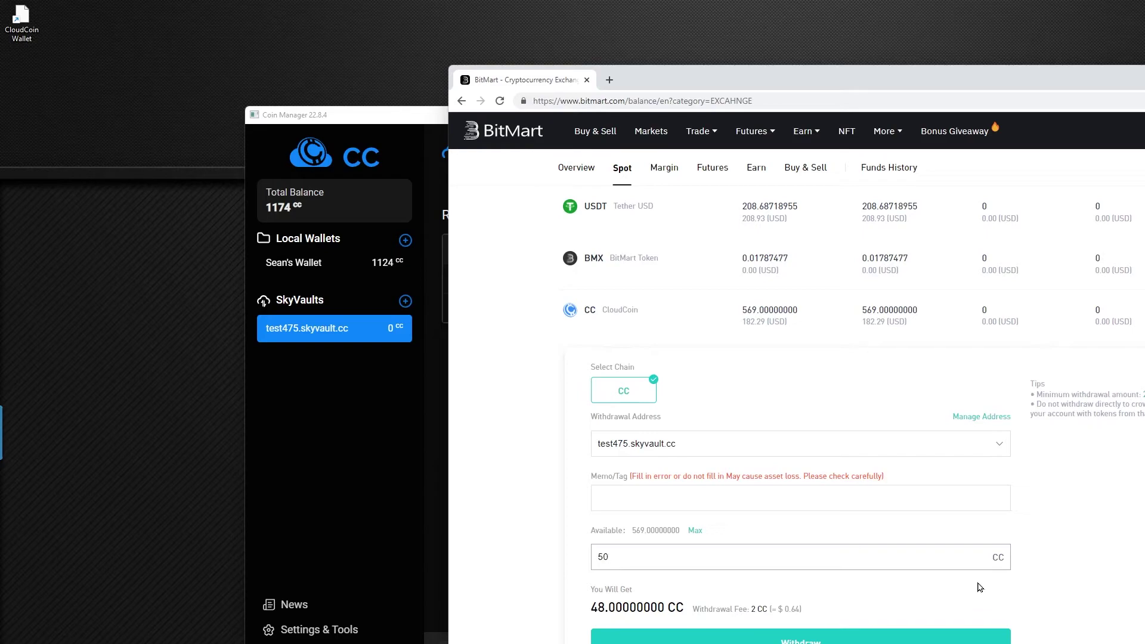
# Step: Start the 50 CC withdrawal, request the e-mail code, and enter the Google Authenticator code
pyautogui.click(804, 640)
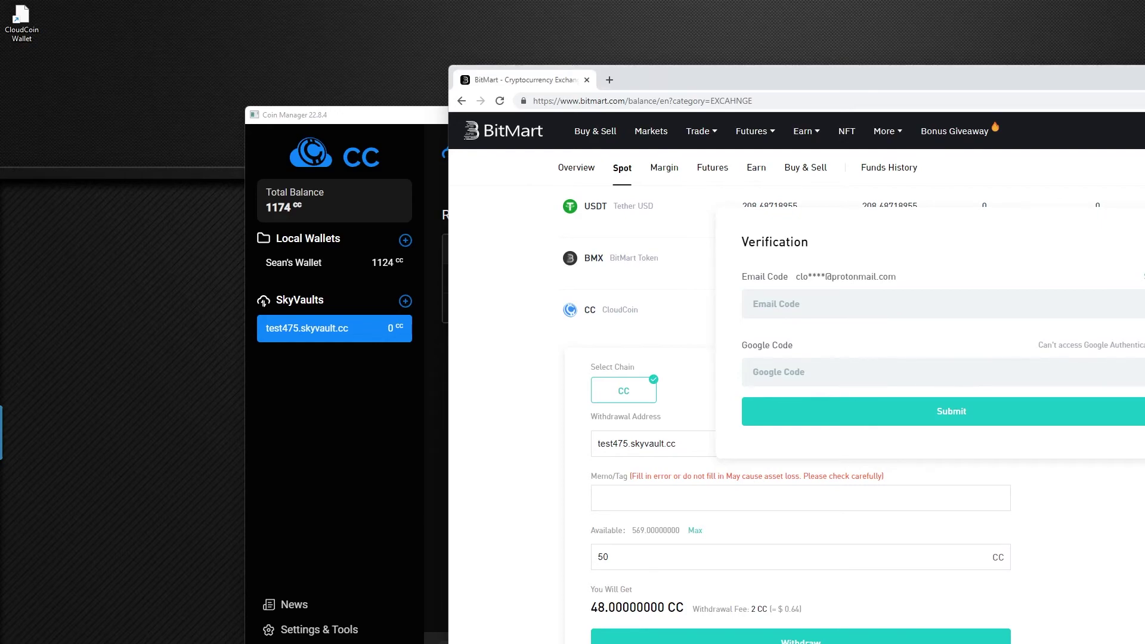
pyautogui.click(1126, 276)
pyautogui.click(930, 376)
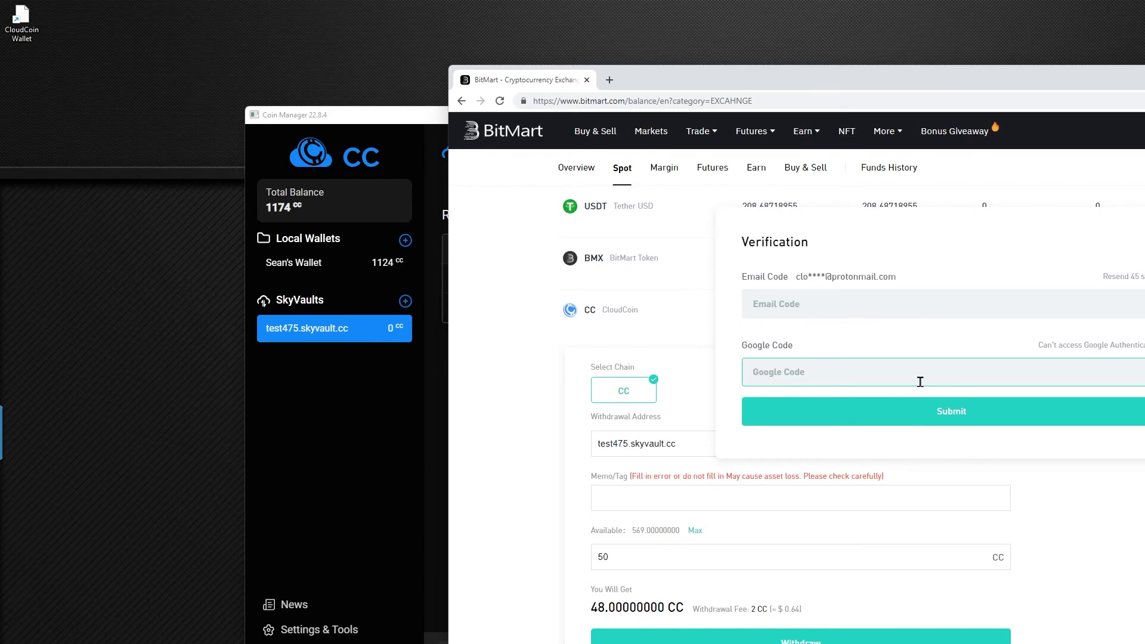
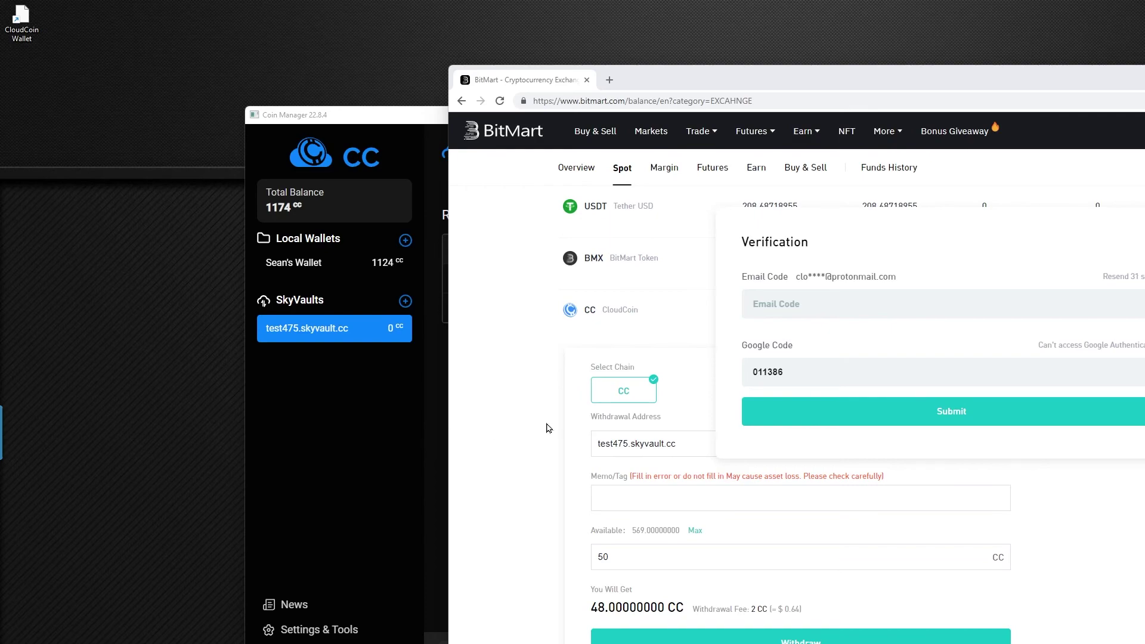
# Step: Paste the e-mail verification code and submit, creating the withdrawal request
pyautogui.click(826, 303)
pyautogui.rightClick(827, 304)
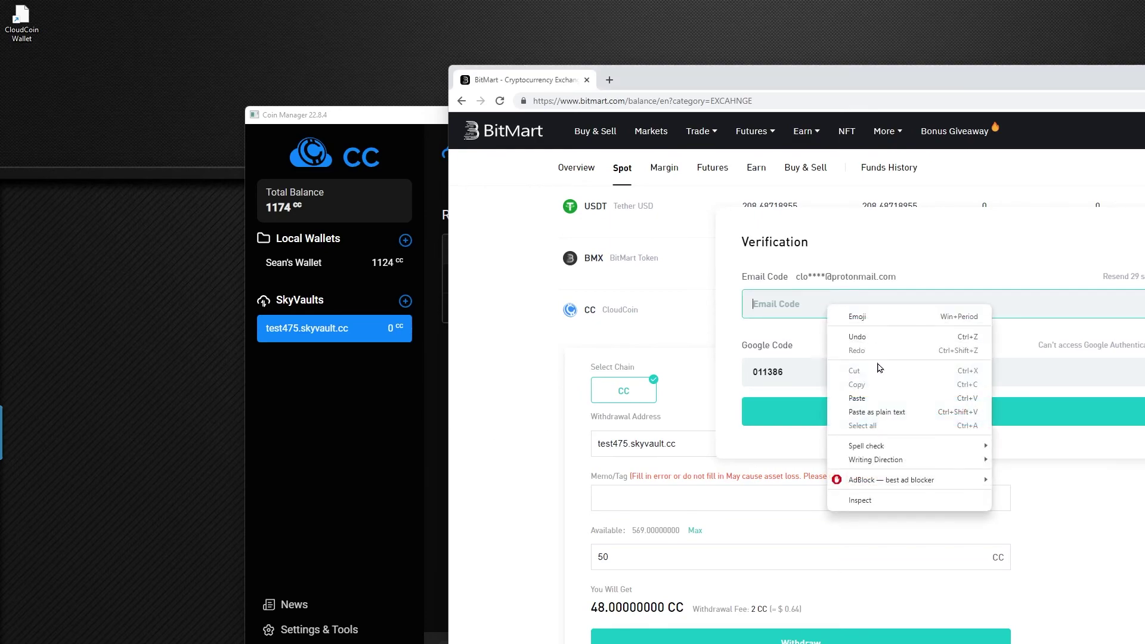
pyautogui.click(874, 398)
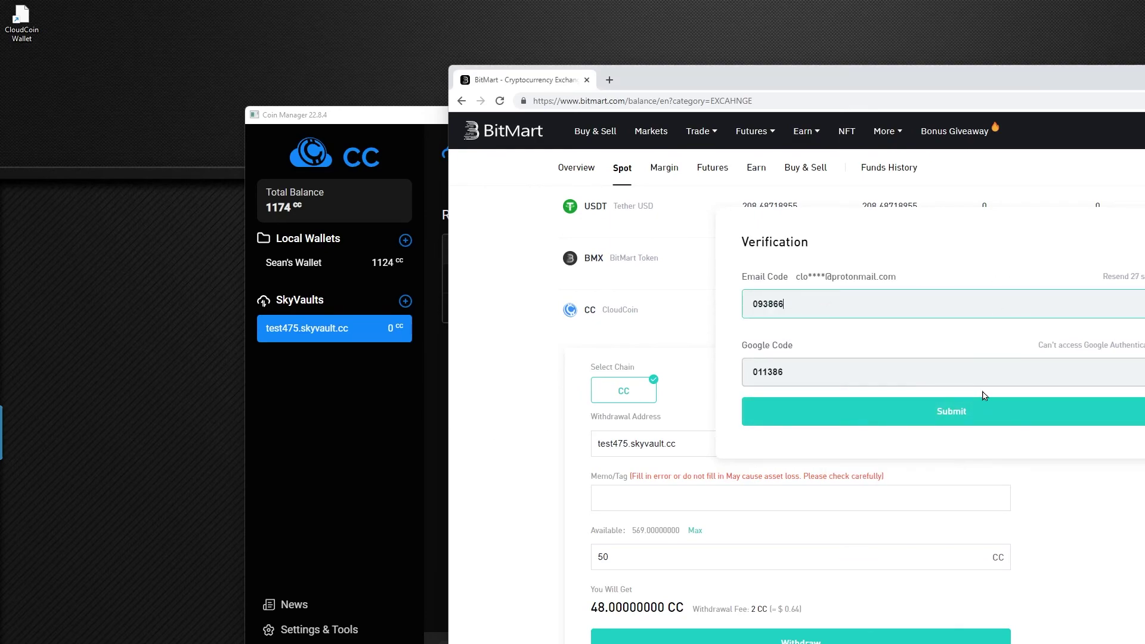
pyautogui.click(977, 416)
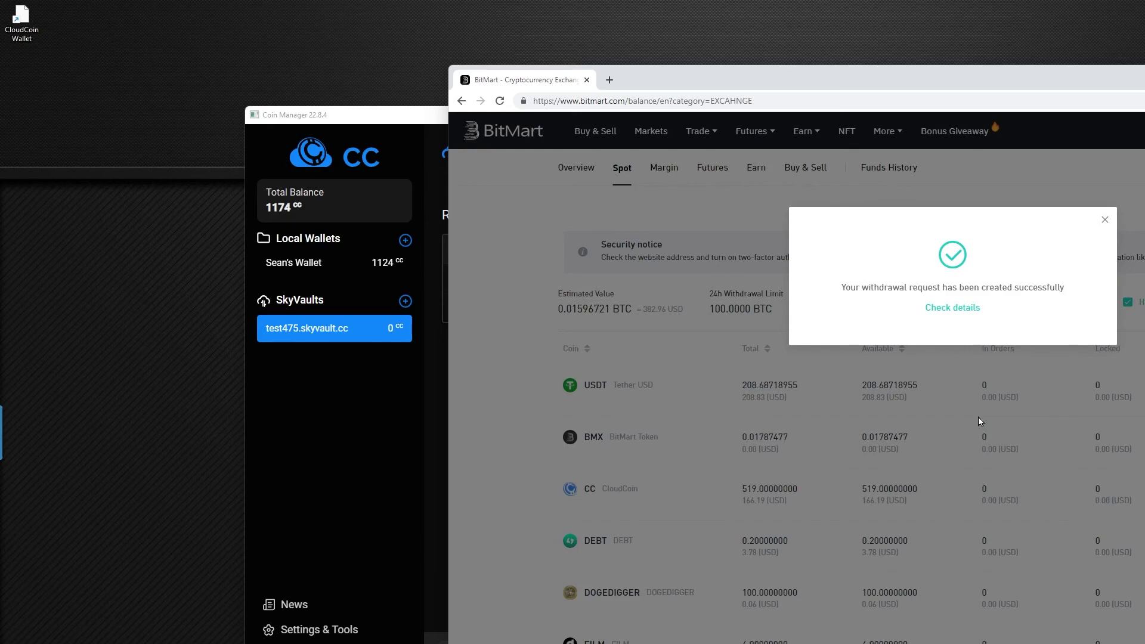
# Step: Check the Withdrawal History entry showing 48 CC received, then return to Coin Manager
pyautogui.click(964, 309)
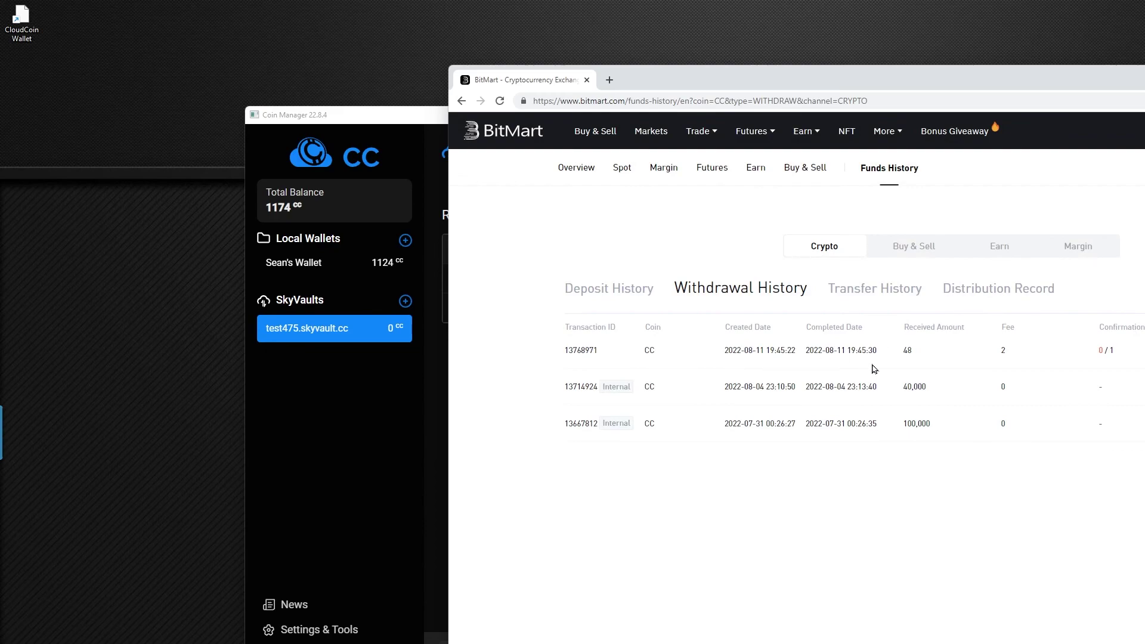
pyautogui.doubleClick(905, 350)
pyautogui.click(402, 408)
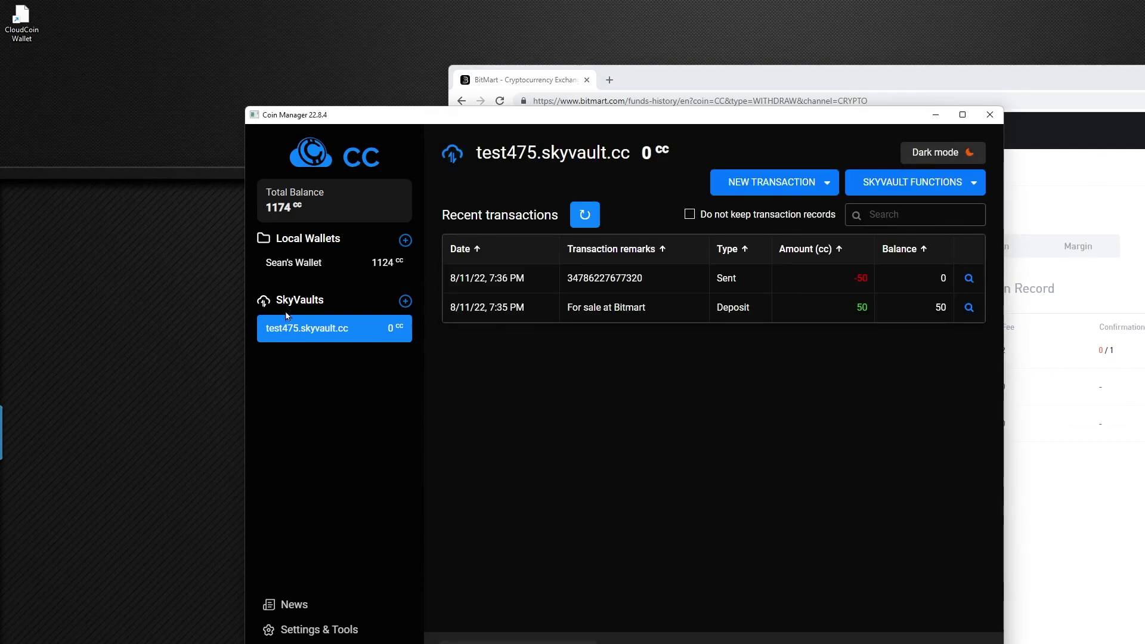
pyautogui.click(317, 334)
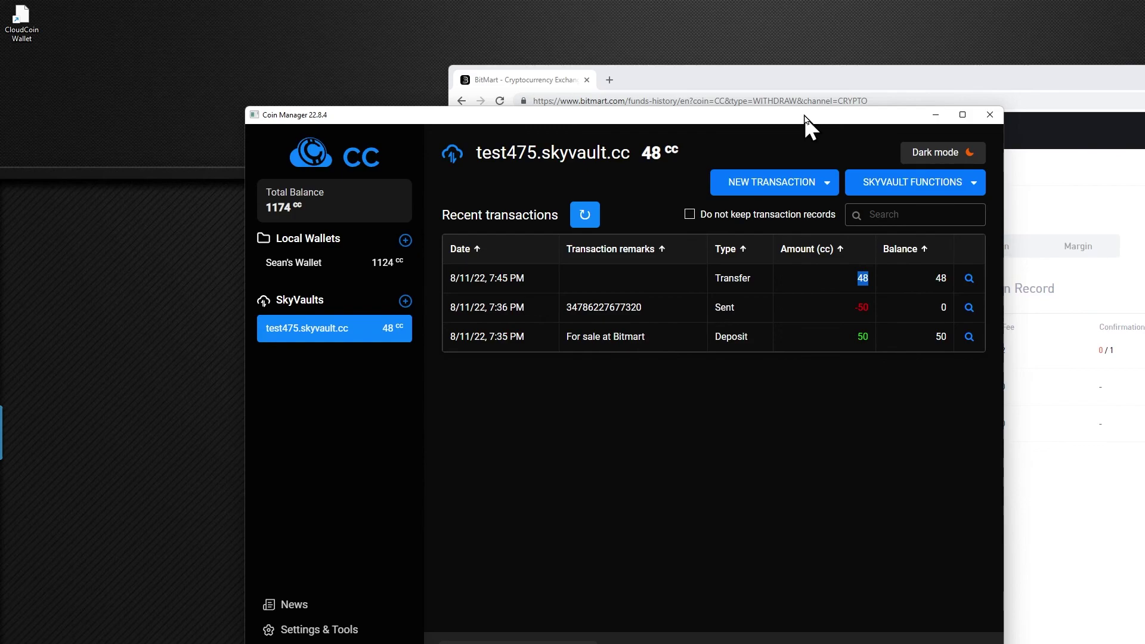
pyautogui.moveTo(804, 118); pyautogui.dragTo(792, 406)
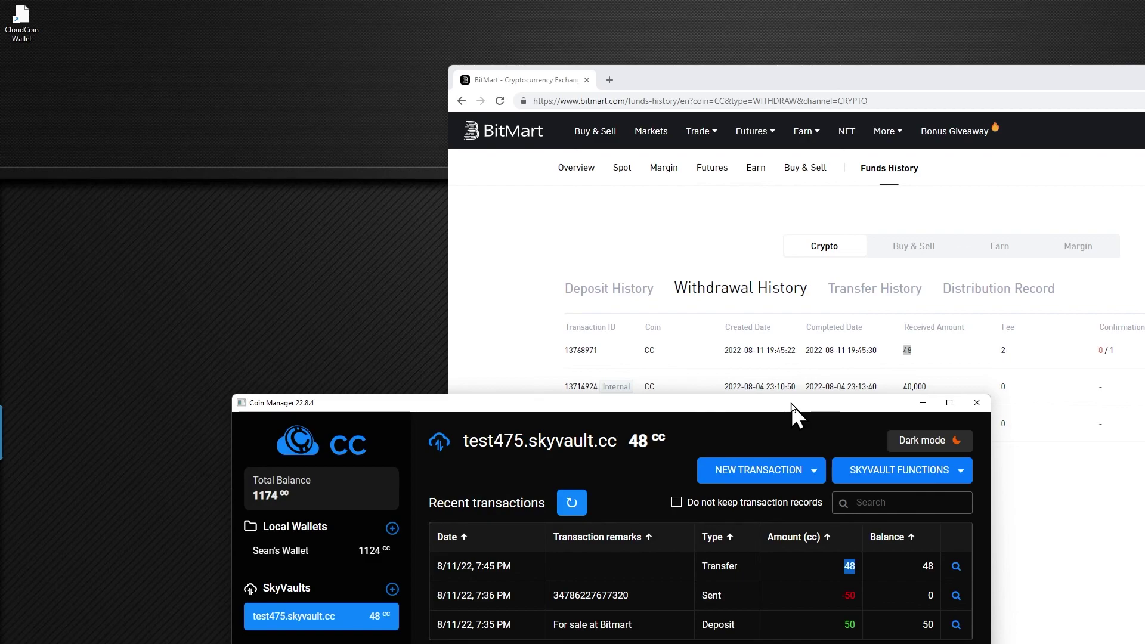
pyautogui.moveTo(791, 403); pyautogui.dragTo(823, 226)
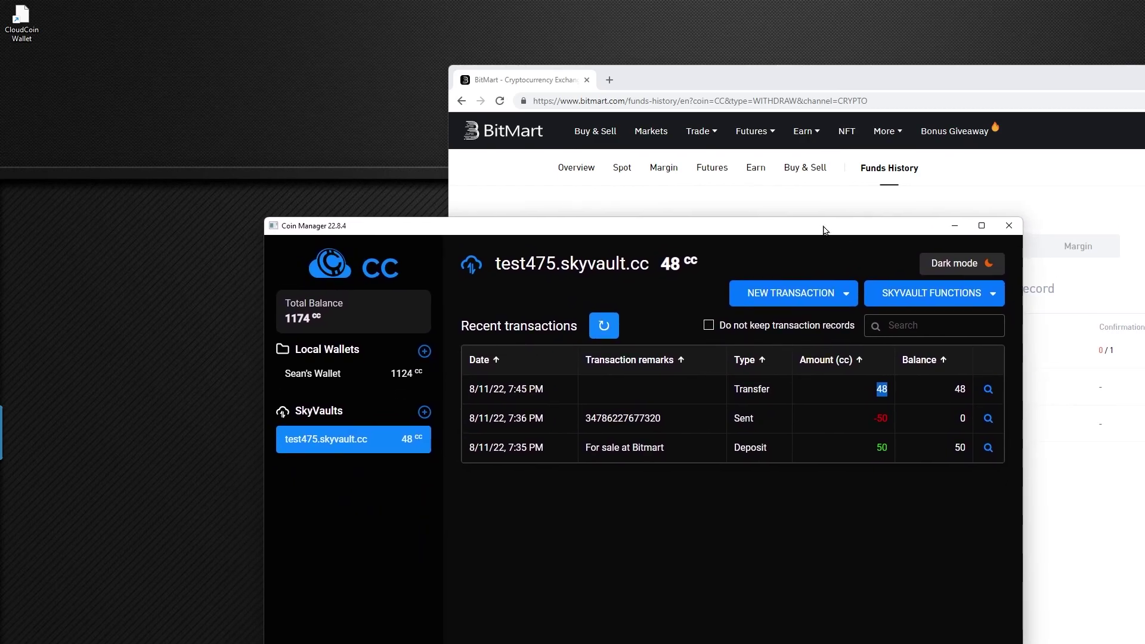